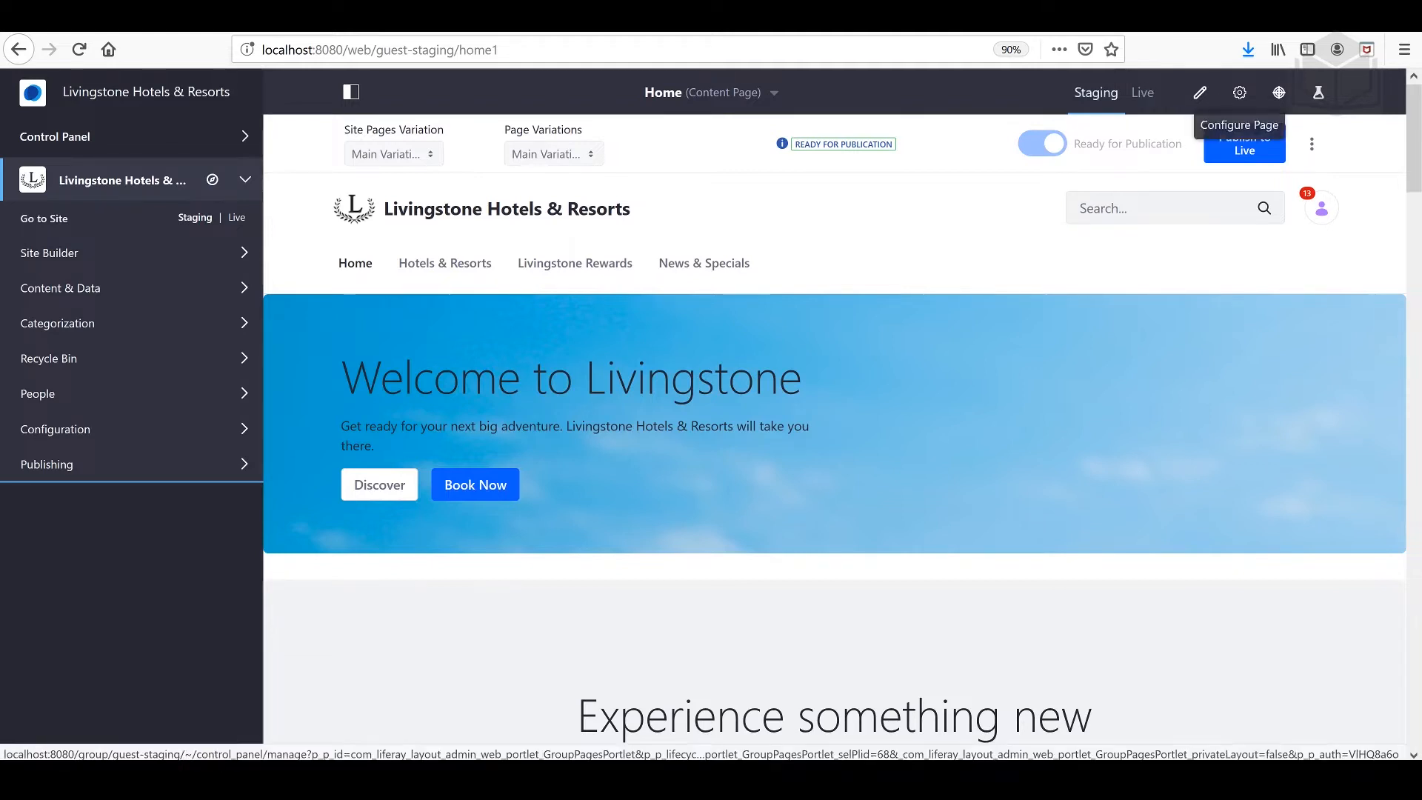
Step: Add a site pages variation named Holiday Season Variation that copies pages from All Site Pages Variations, and close the variations dialog
left_click(1313, 147)
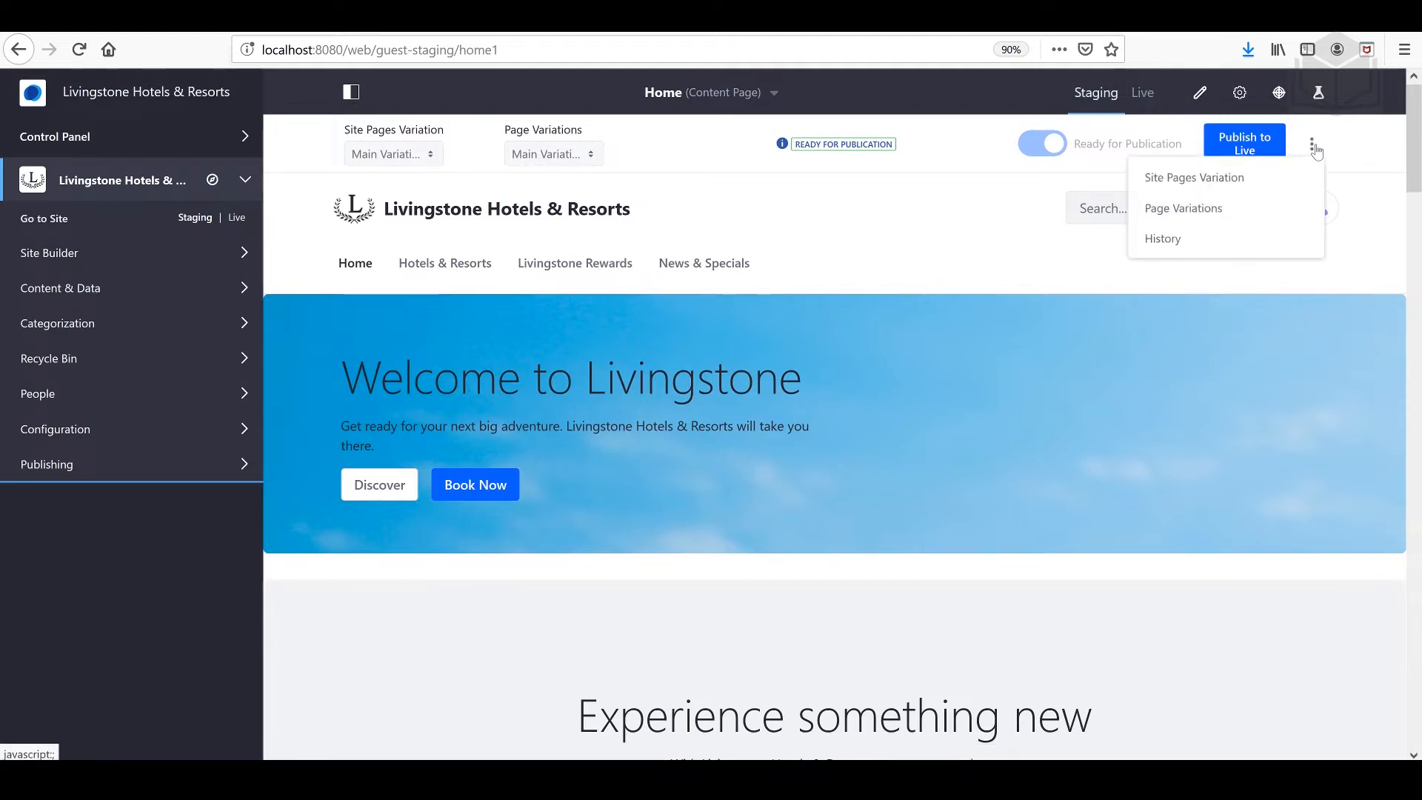
left_click(1278, 185)
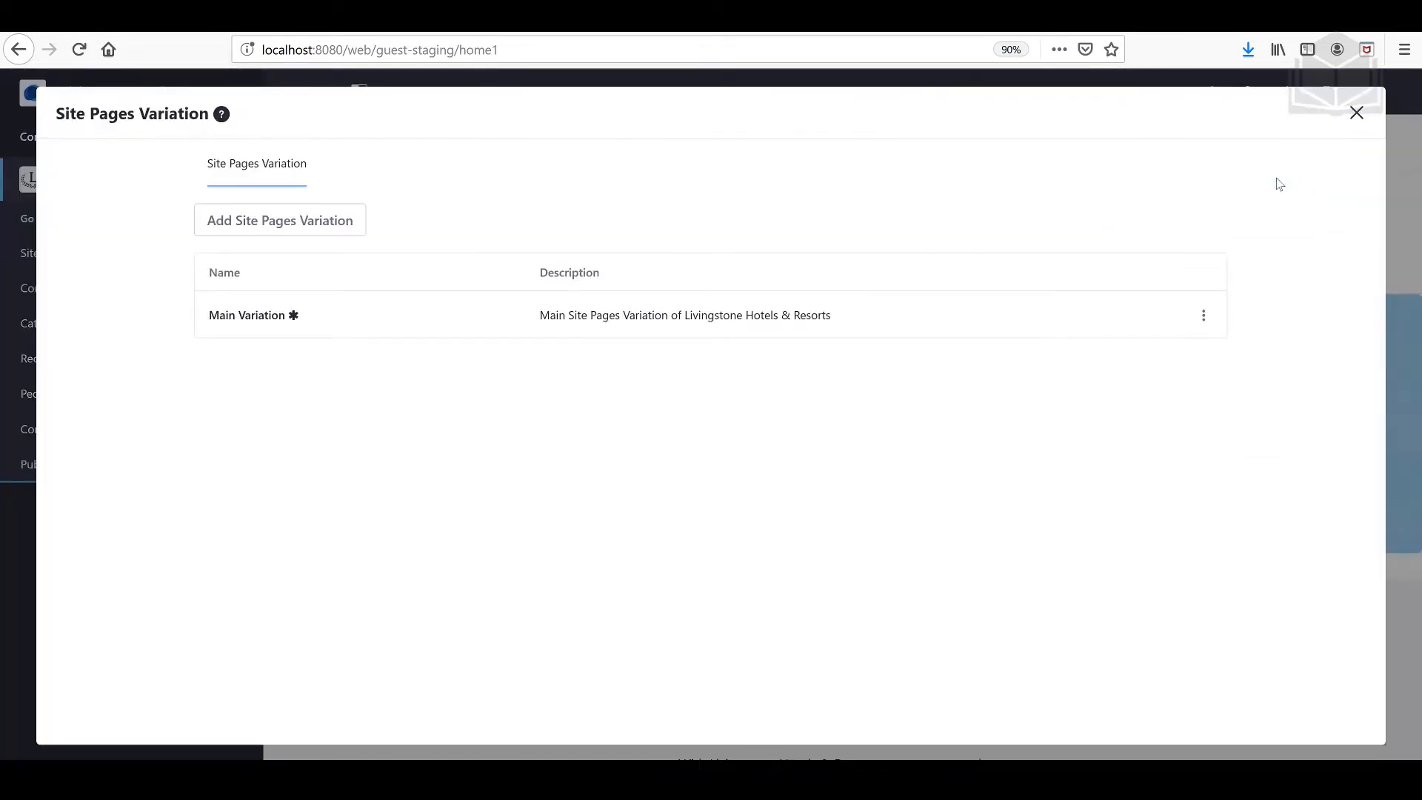
left_click(270, 226)
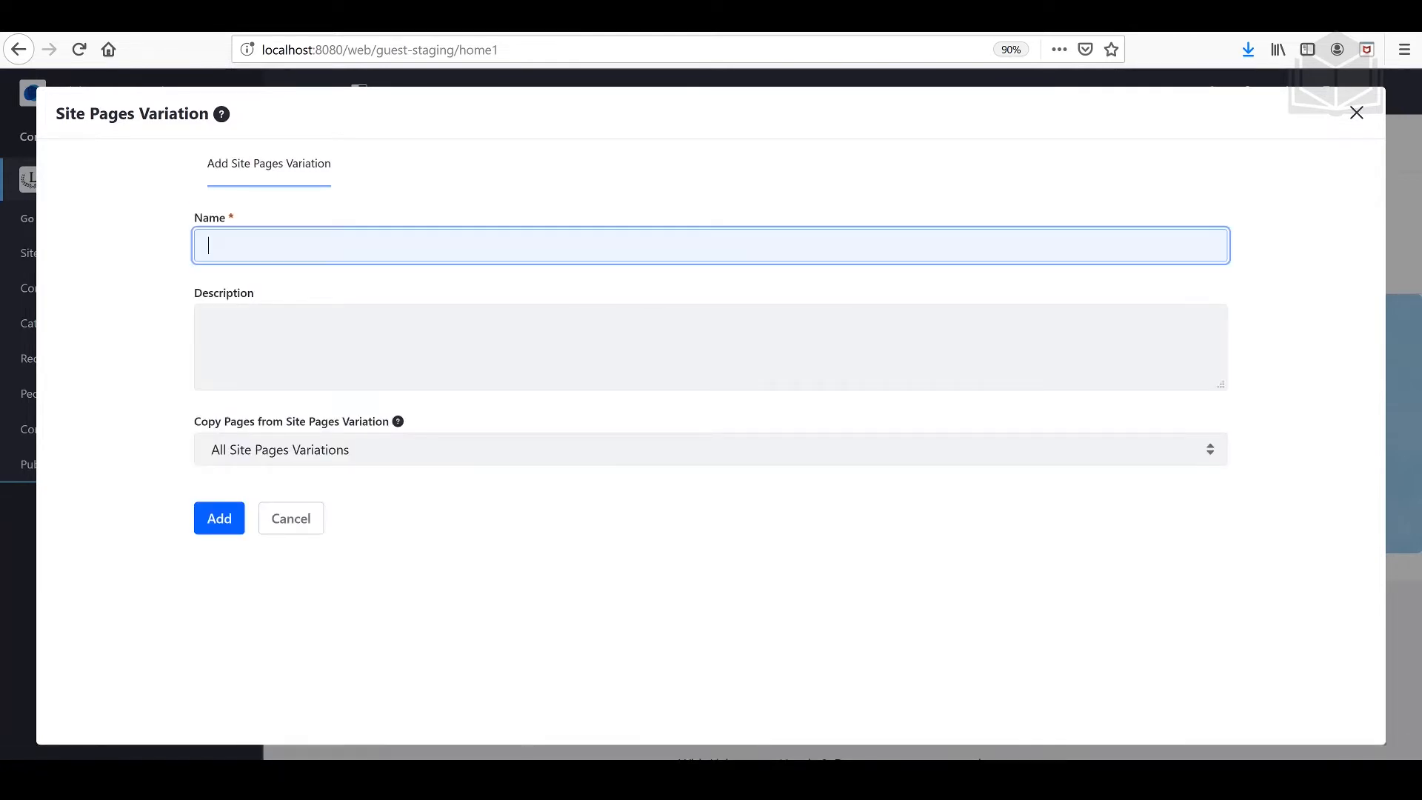
type("Holi")
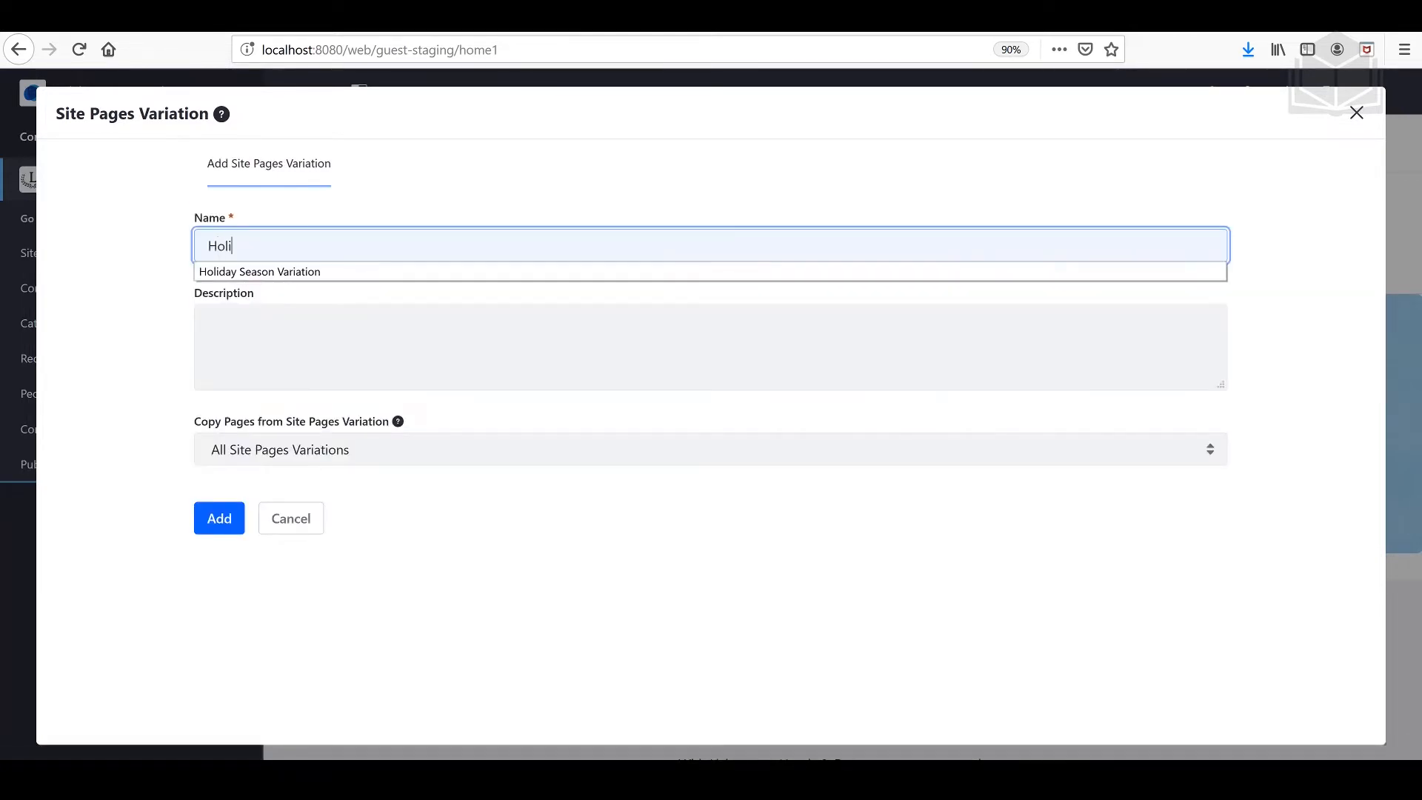
type("d")
key("Down")
key("Return")
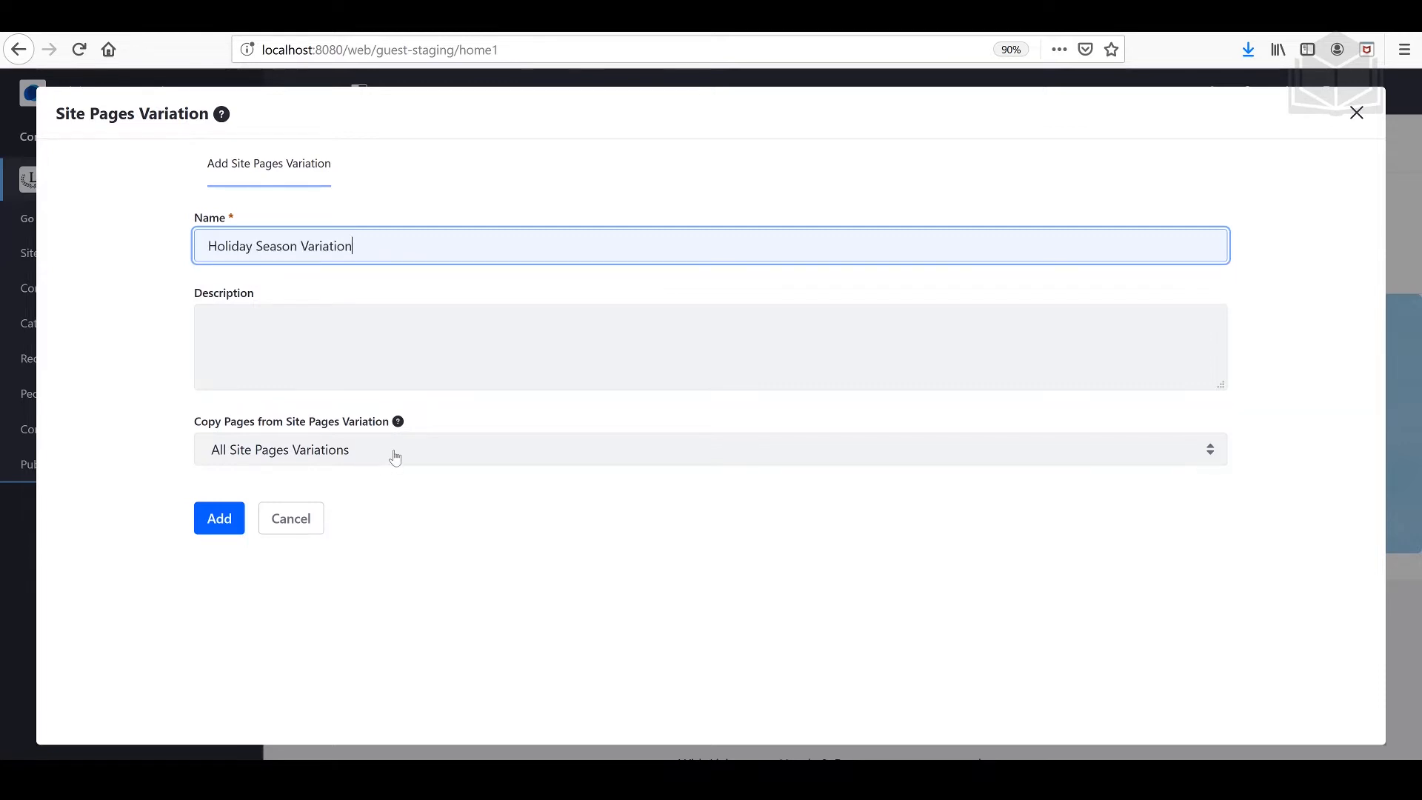
left_click(395, 457)
left_click(334, 529)
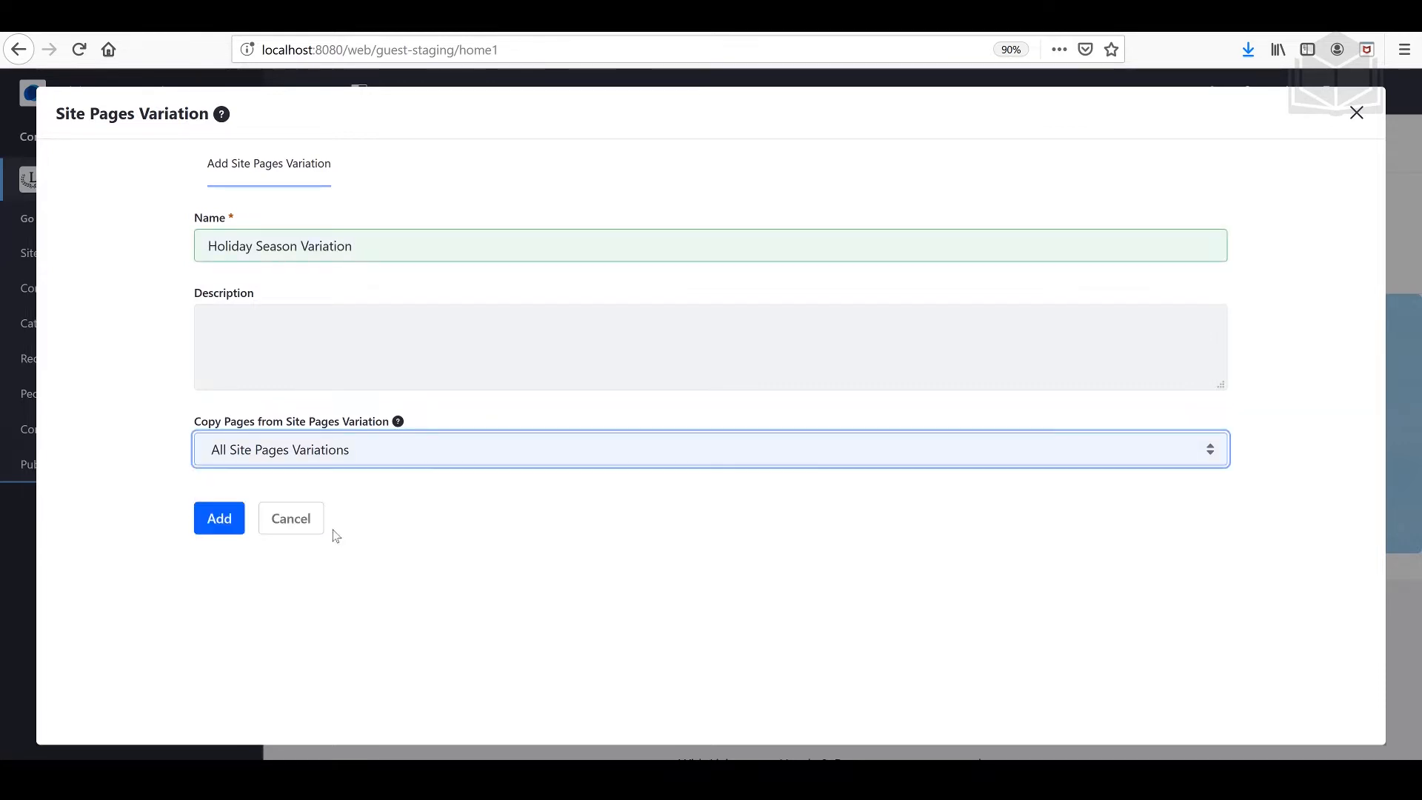
left_click(225, 522)
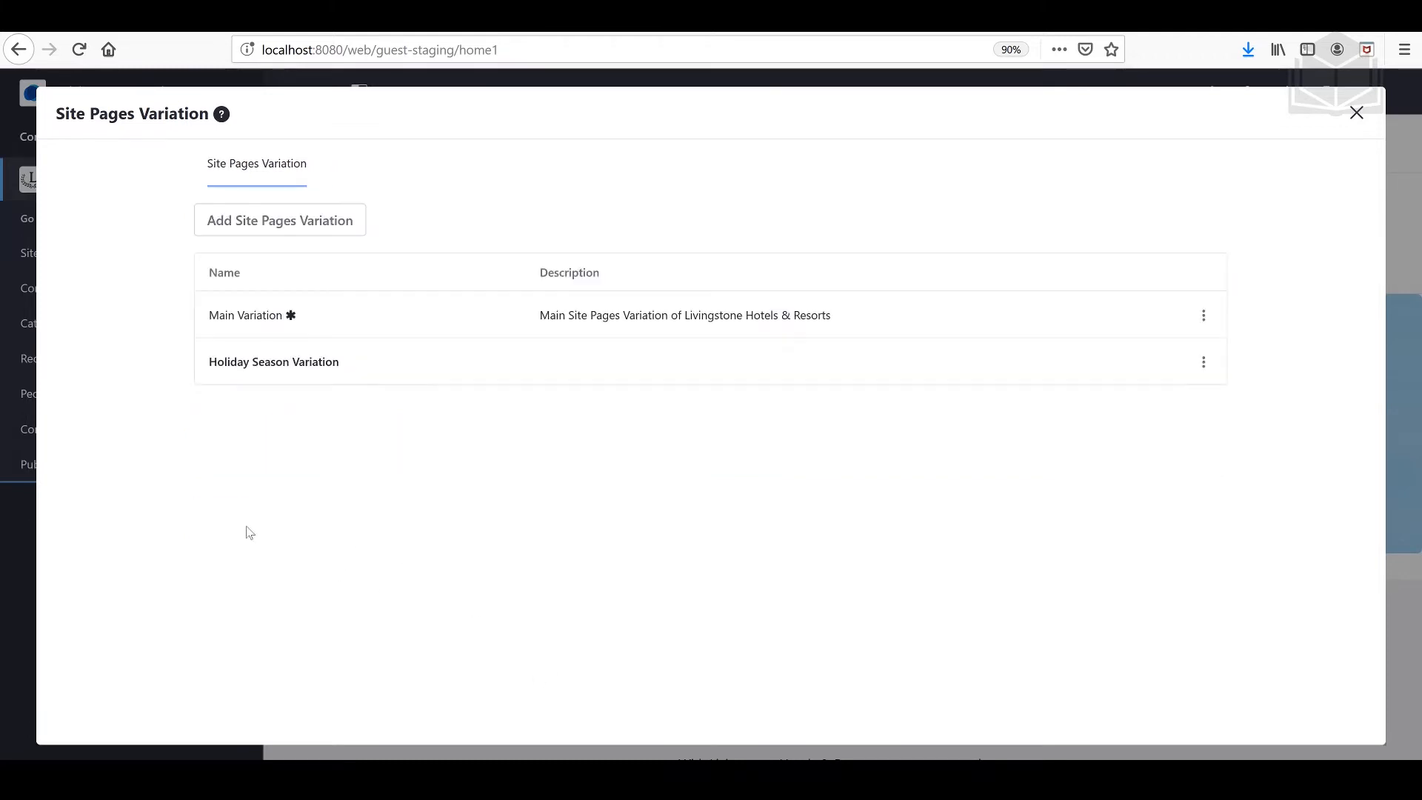
left_click(1355, 113)
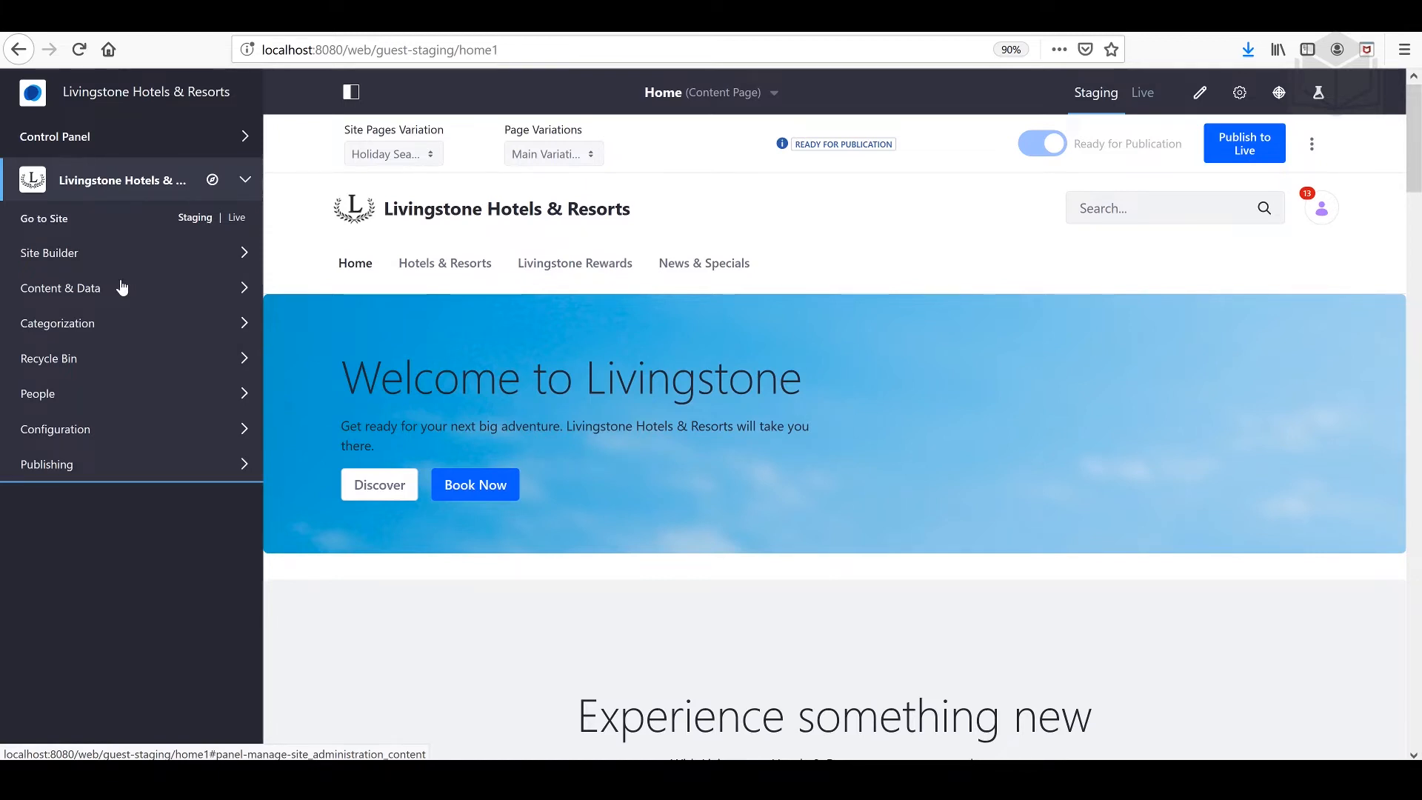
Step: Create a new web content structure in the staging site and title it Hotel Banner
left_click(122, 287)
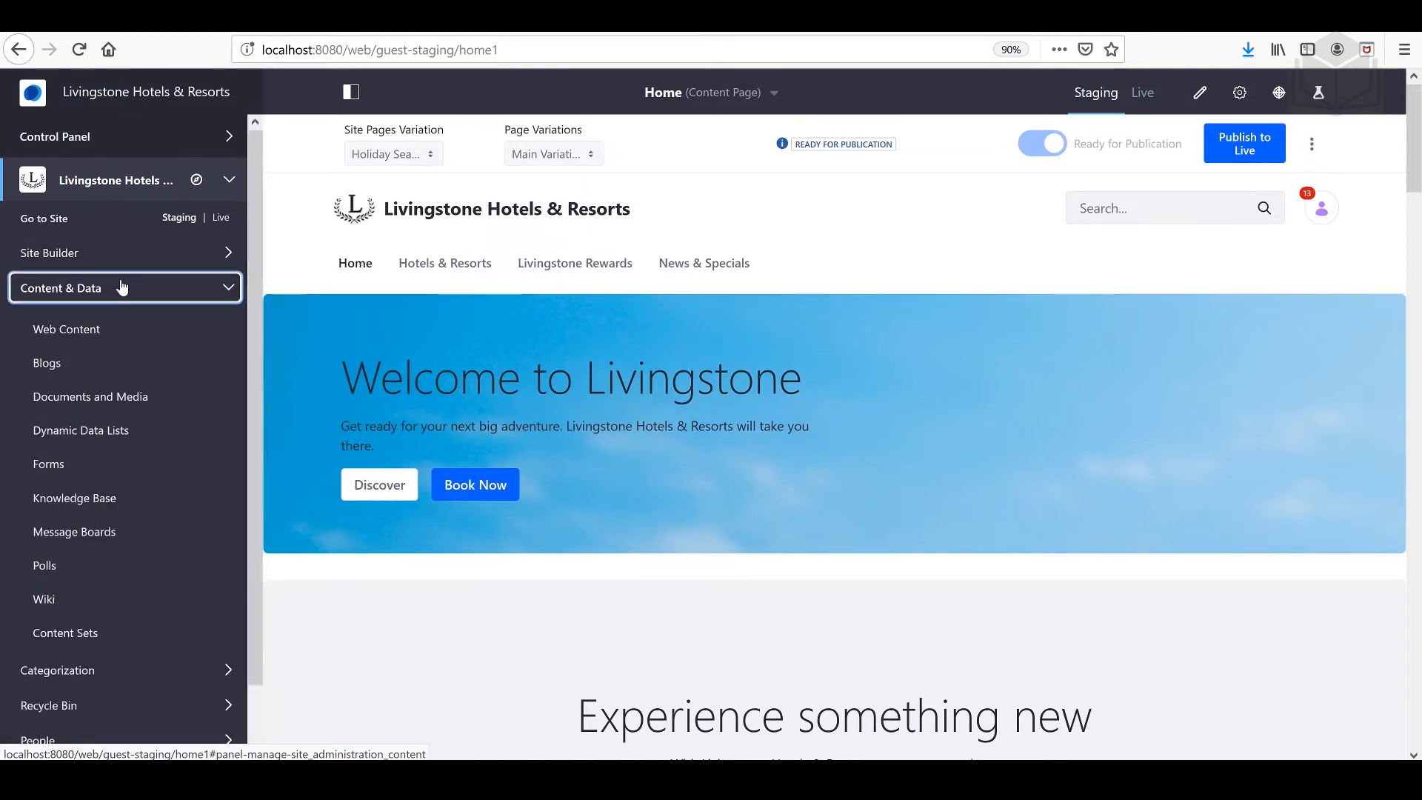
left_click(101, 331)
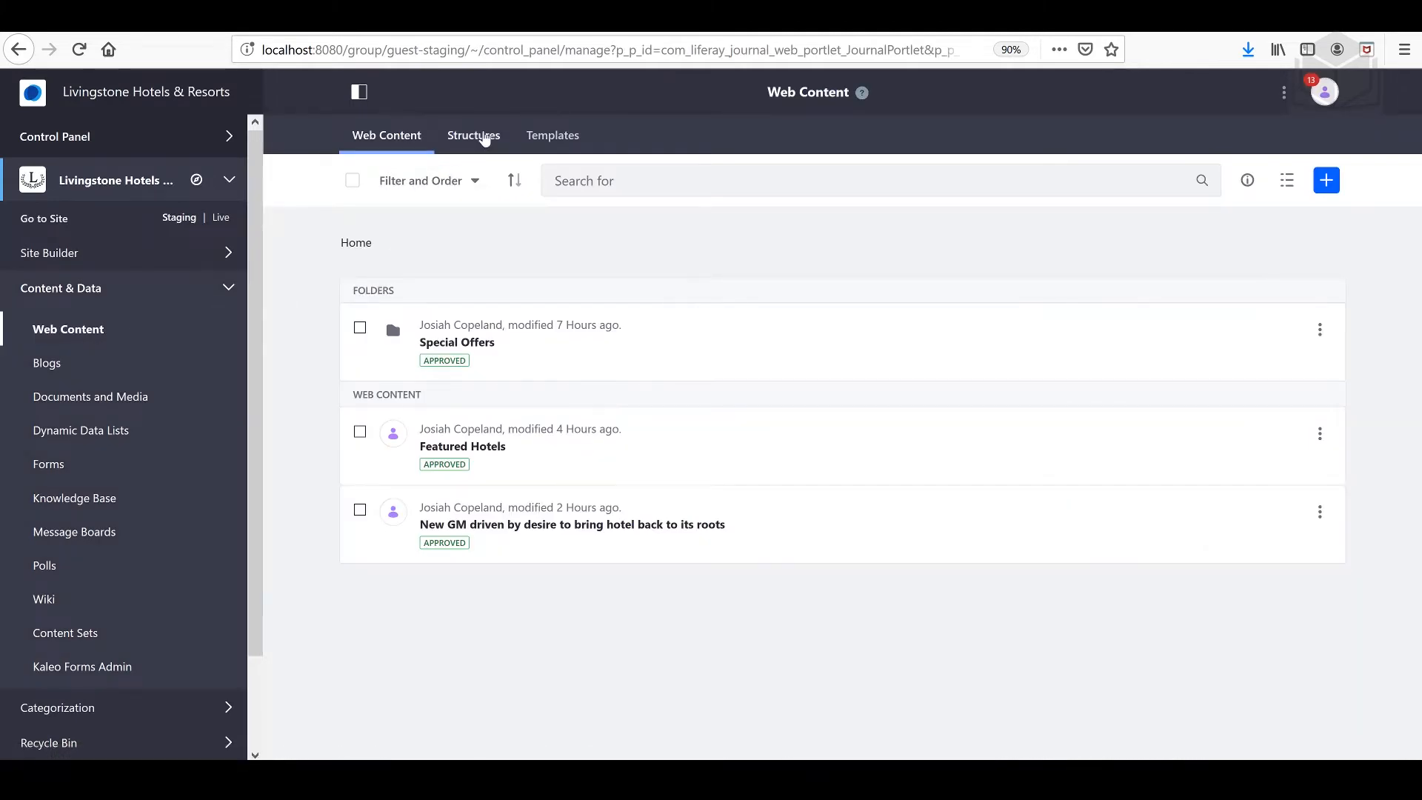
left_click(484, 138)
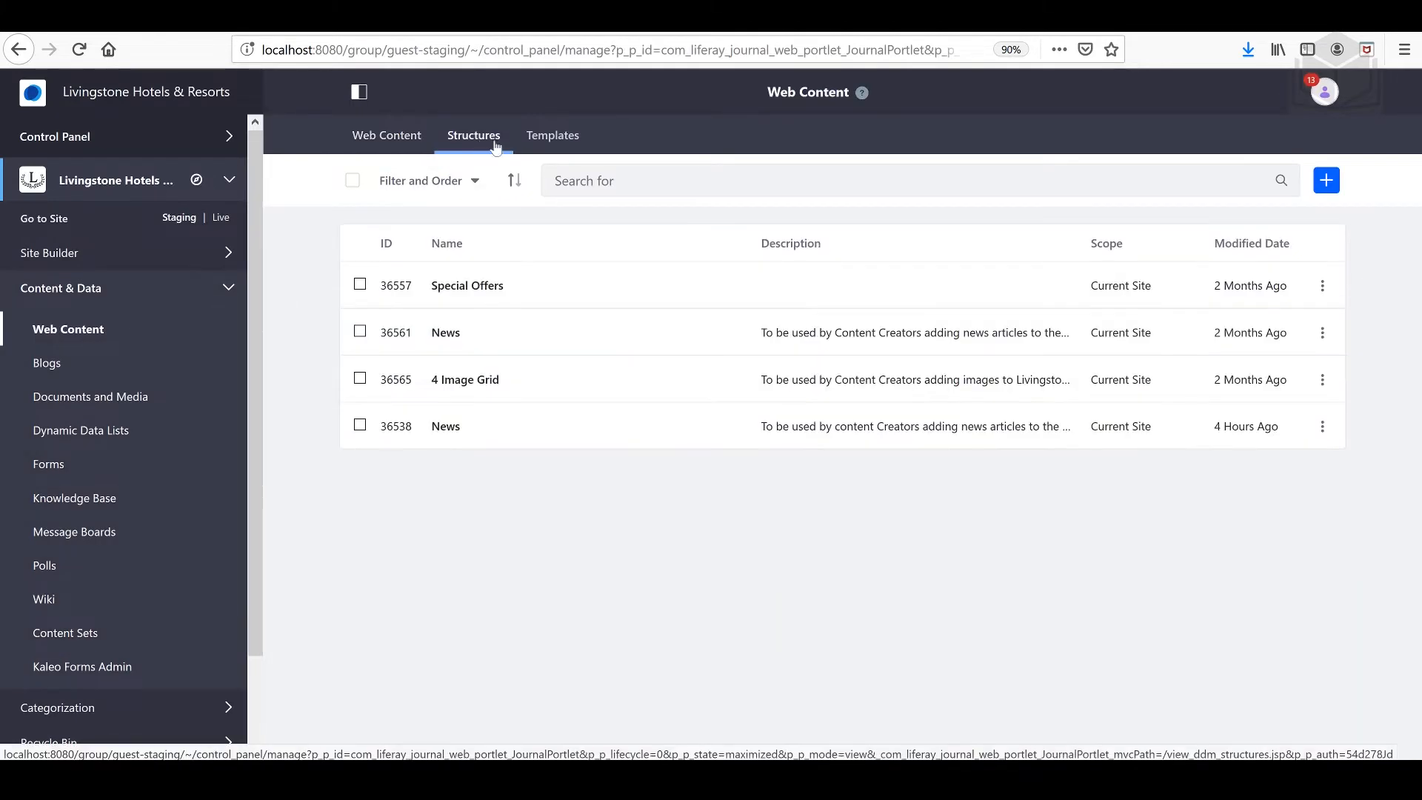
left_click(1330, 187)
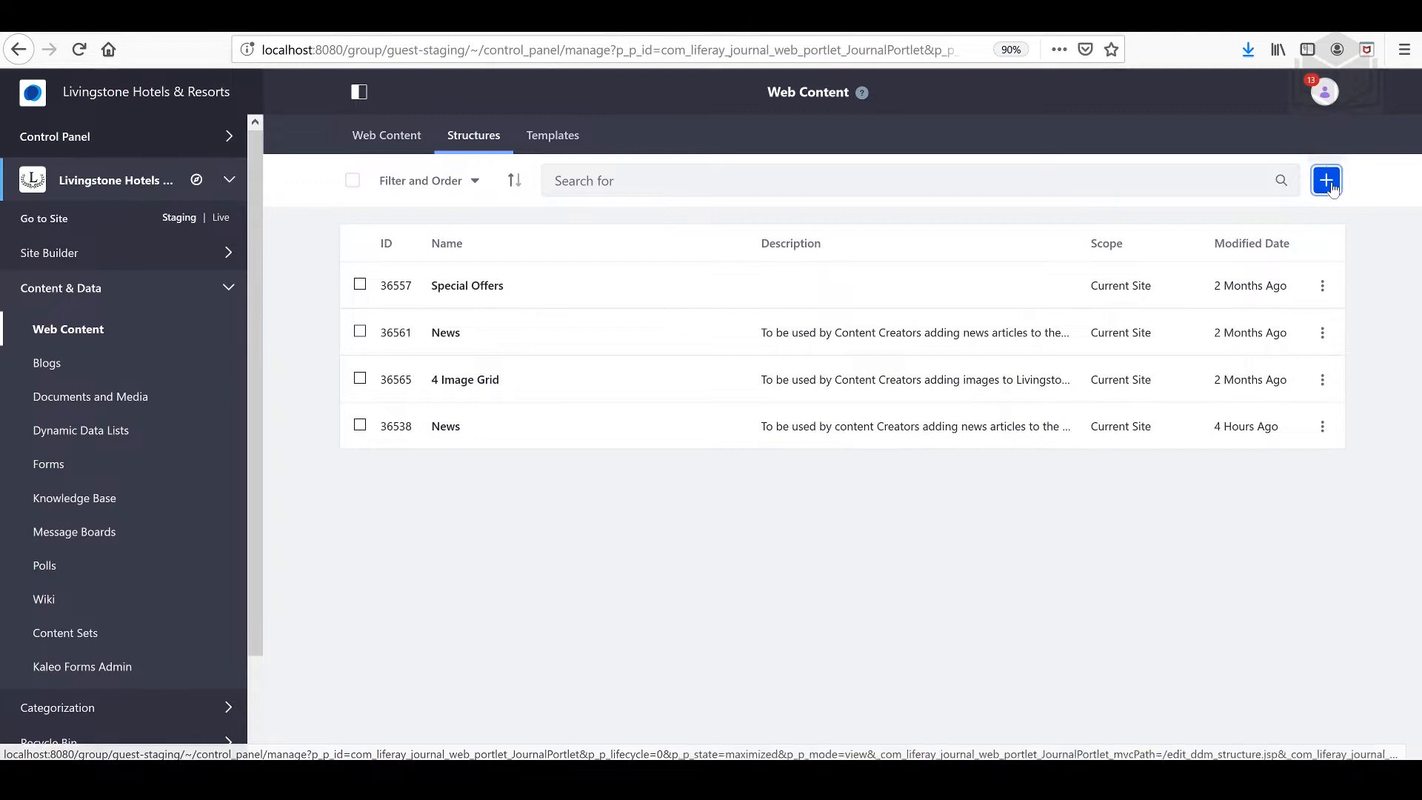
left_click(419, 142)
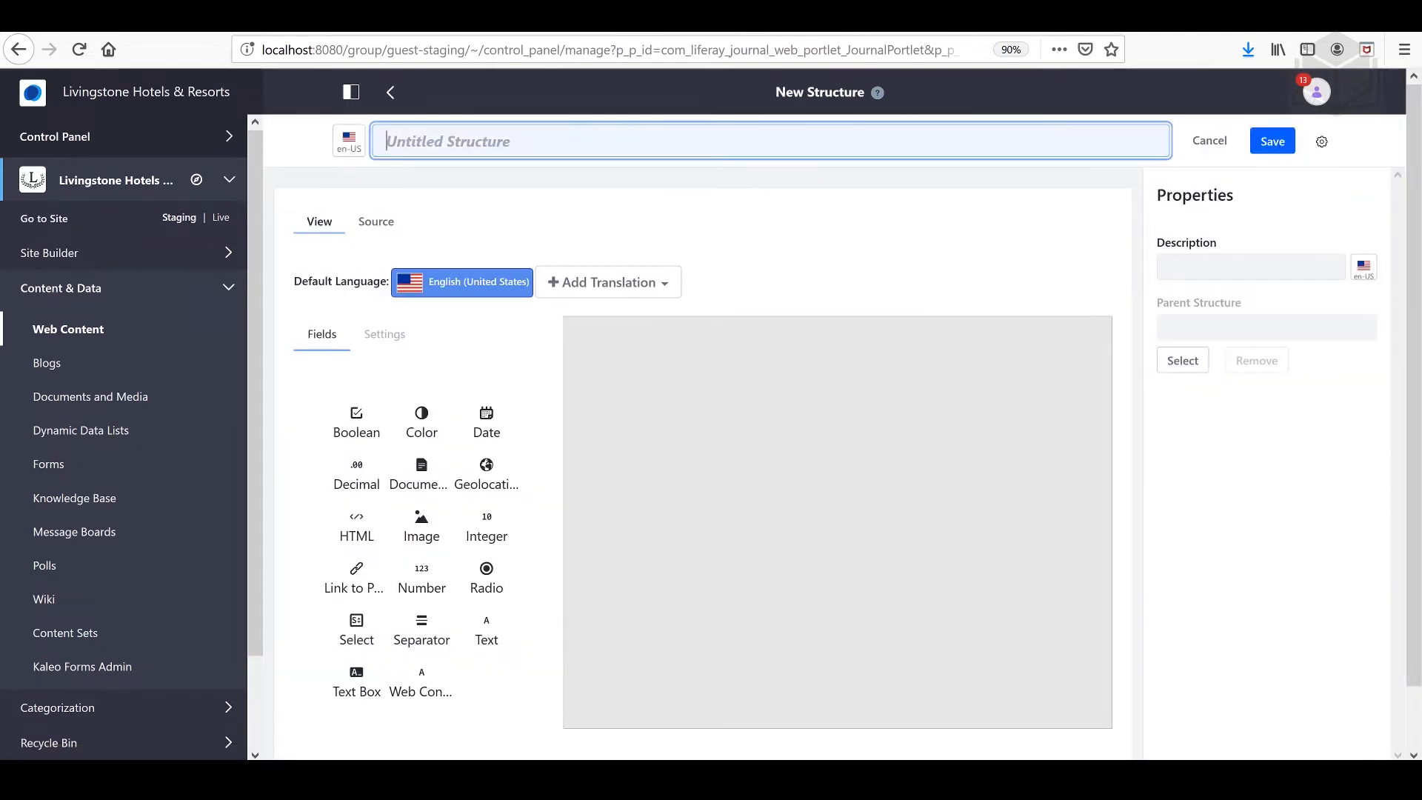
type("Hotel Banner")
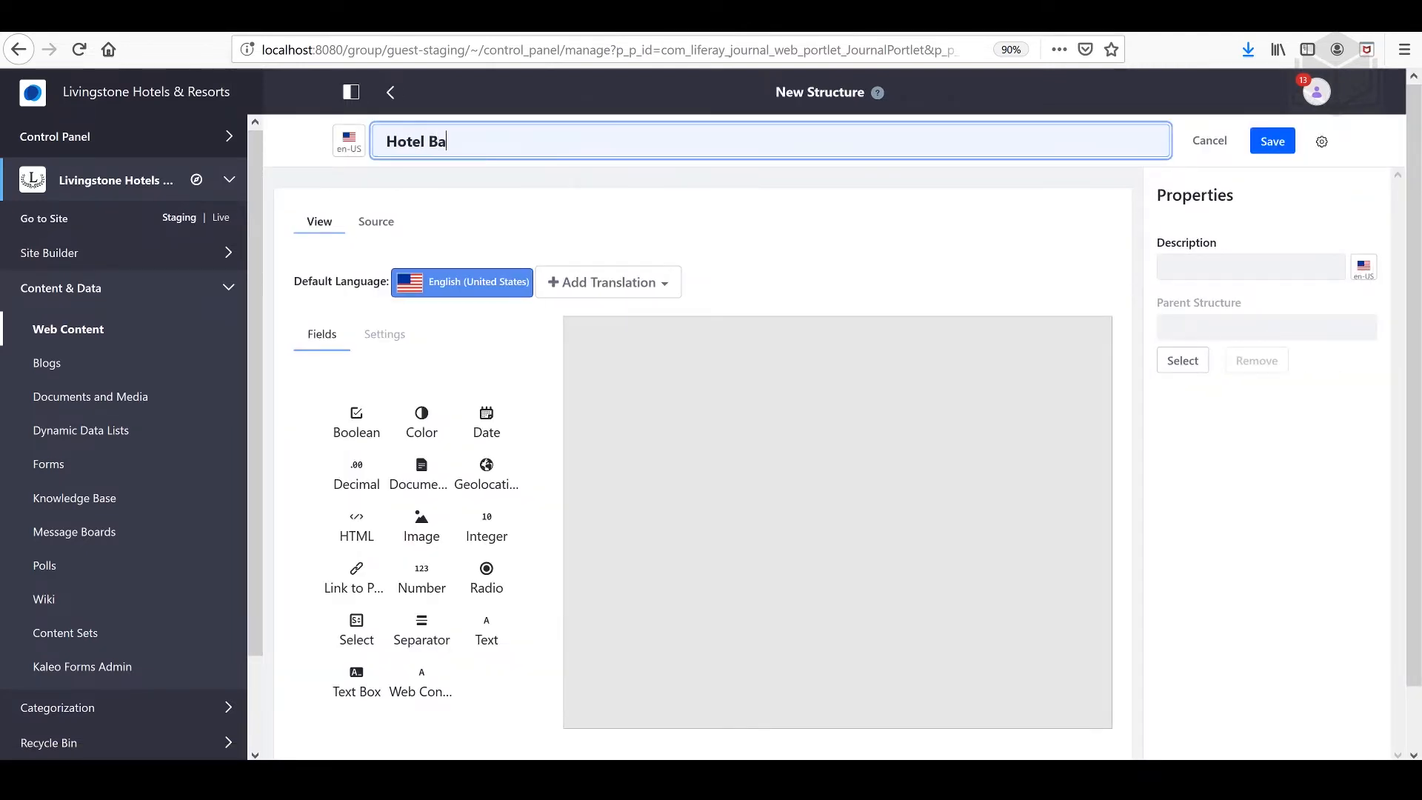
Step: Show the structure's source, switch to File Explorer and copy all code from hotel-banner-structure.json in the 05-manage-business-workflow exercises folder, declining the Notepad++ update
left_click(388, 231)
left_click(318, 777)
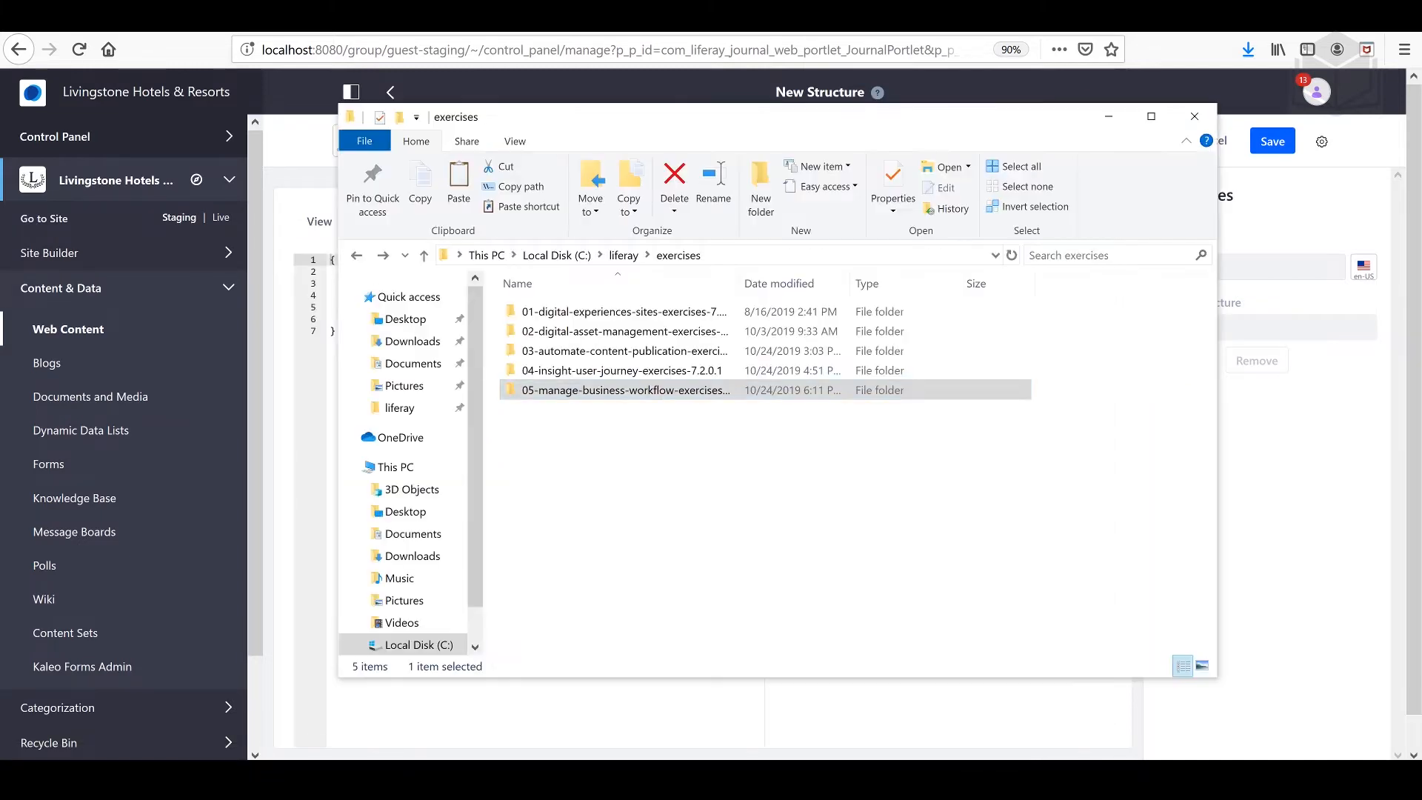
double_click(587, 393)
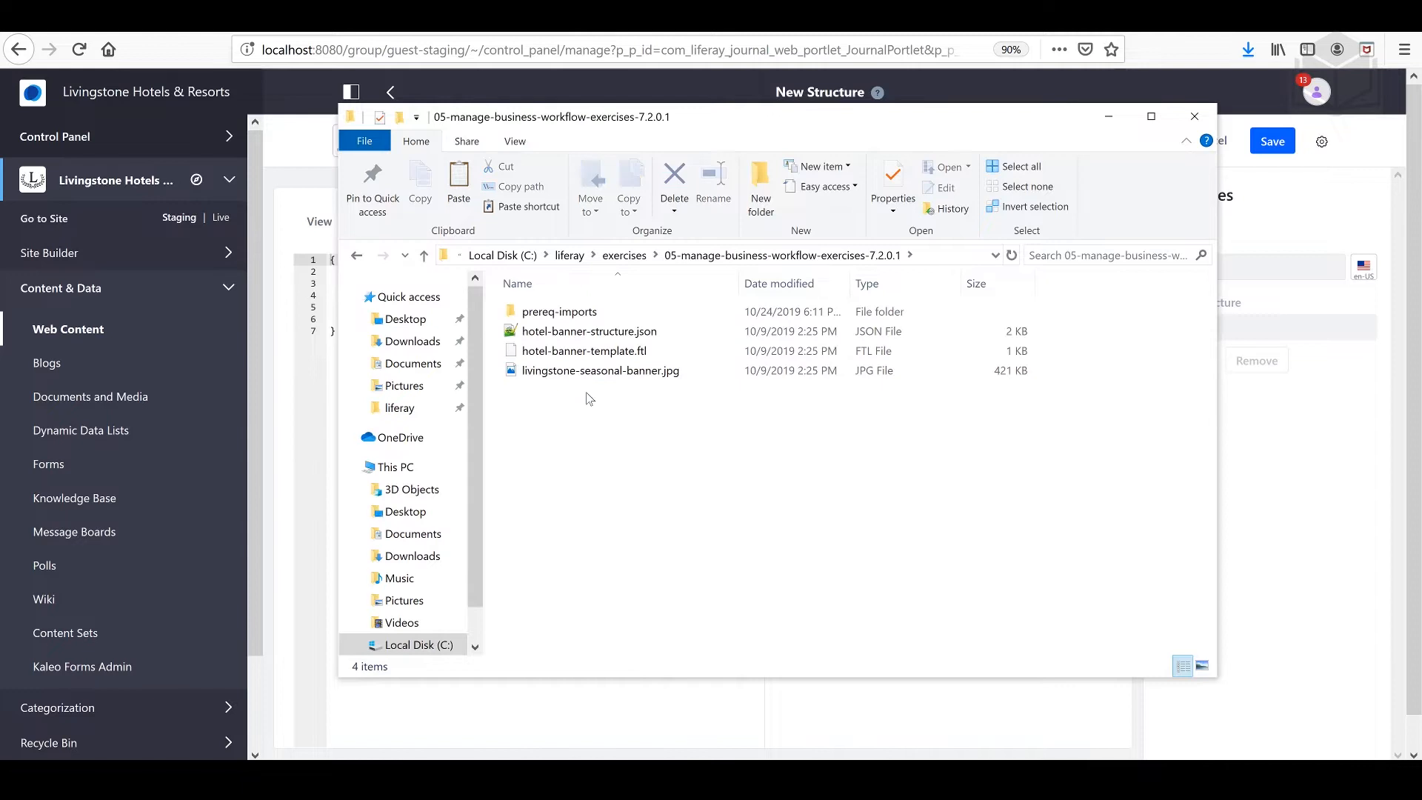
double_click(657, 335)
key("ctrl+a")
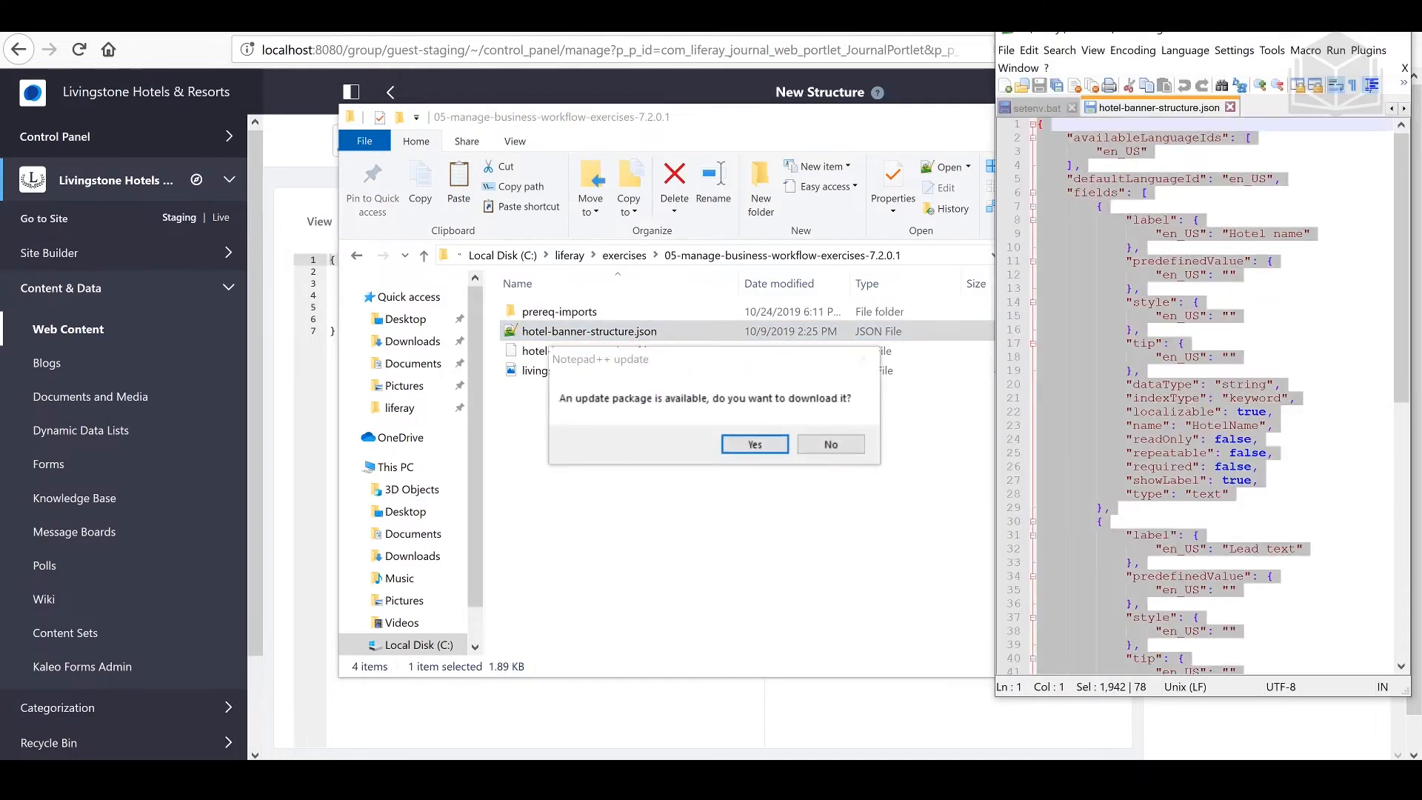
left_click(829, 444)
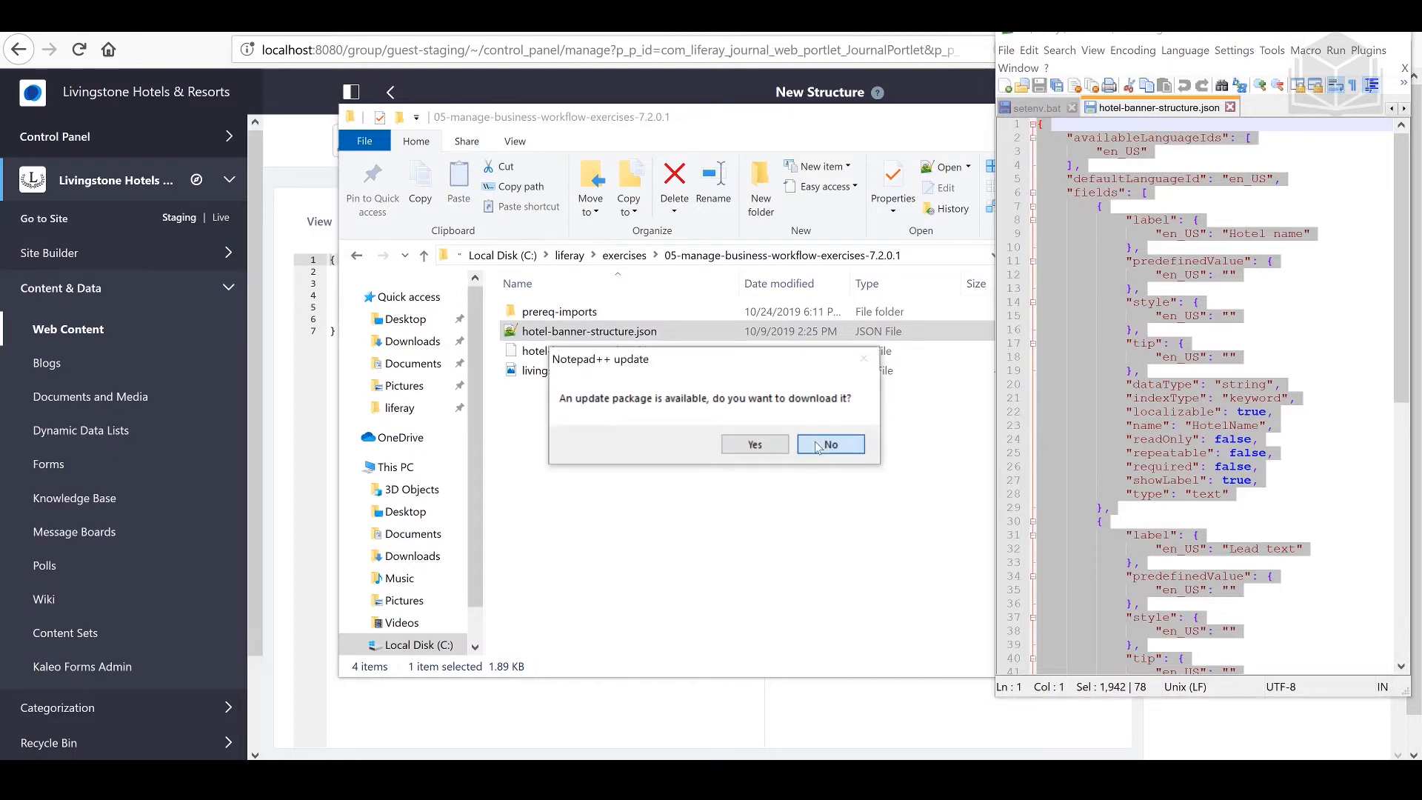
Step: Replace the Hotel Banner structure's entire default source with the copied JSON and save the structure
left_click(537, 707)
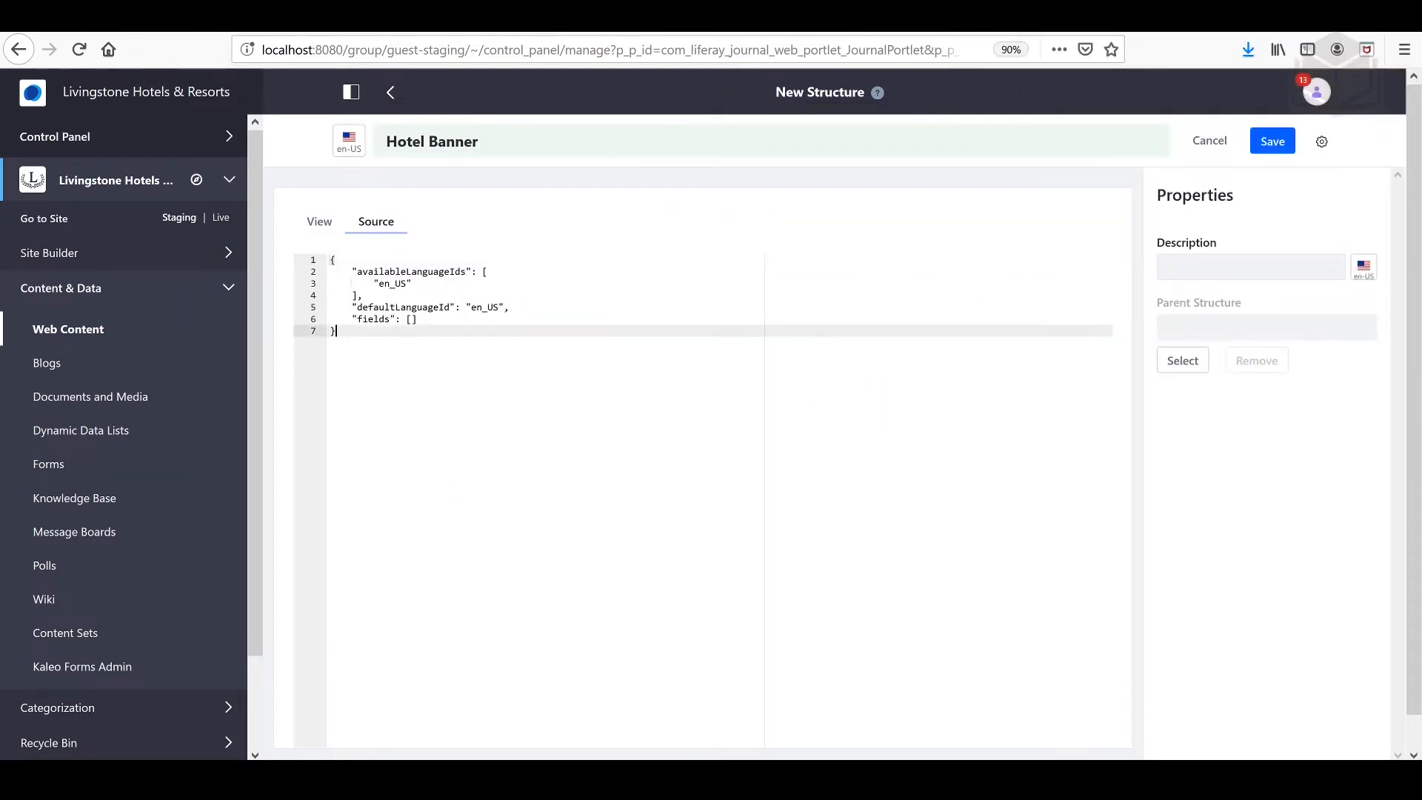
key("ctrl+a")
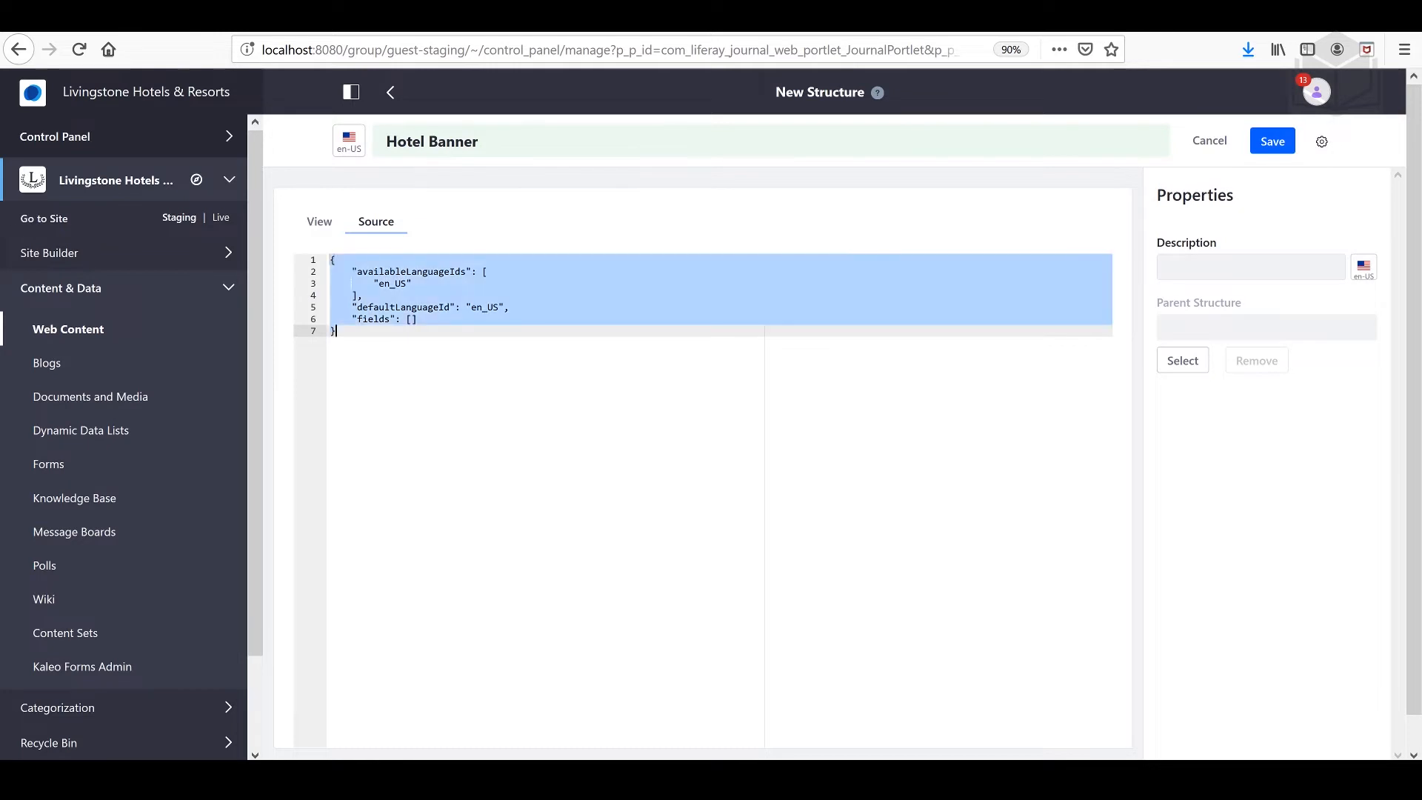
key("BackSpace")
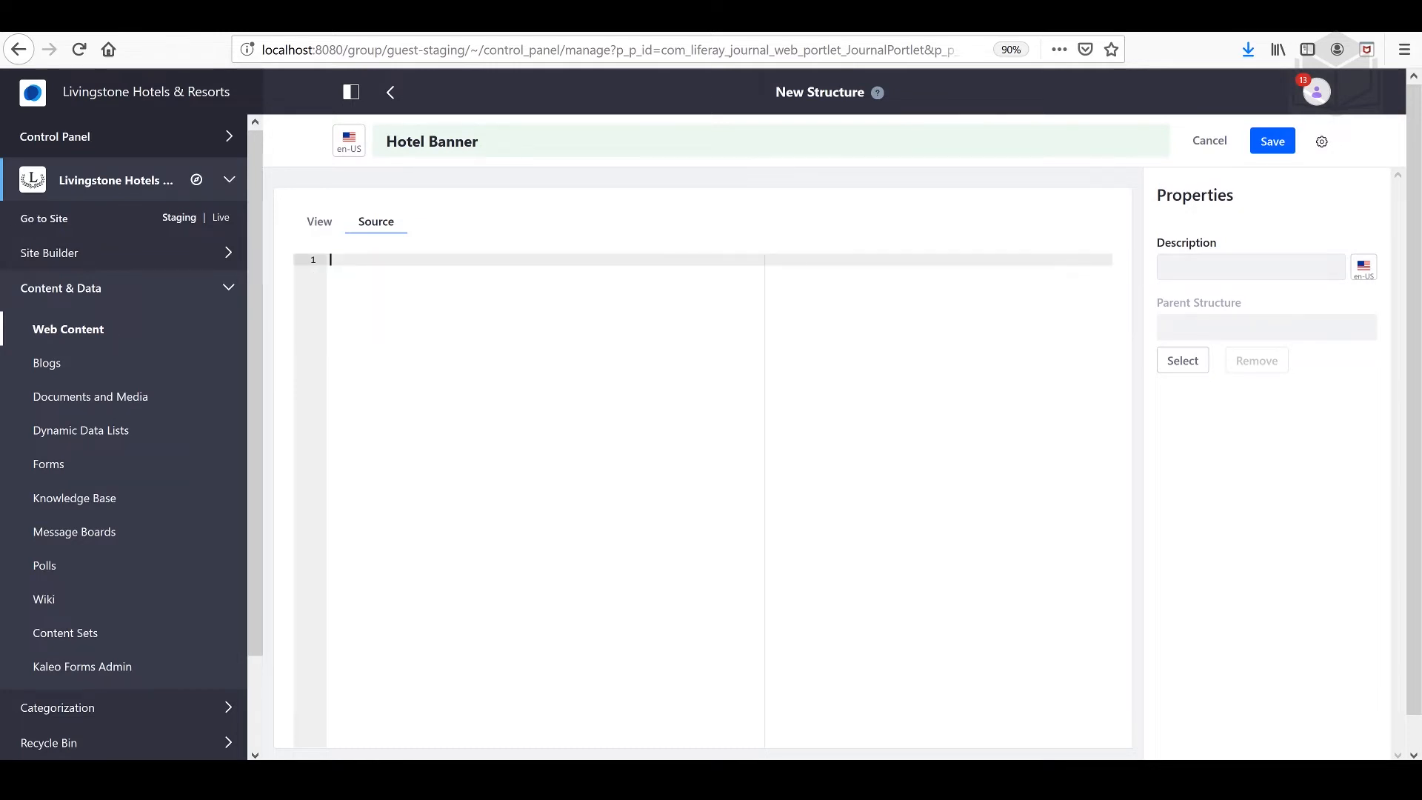
key("ctrl+v")
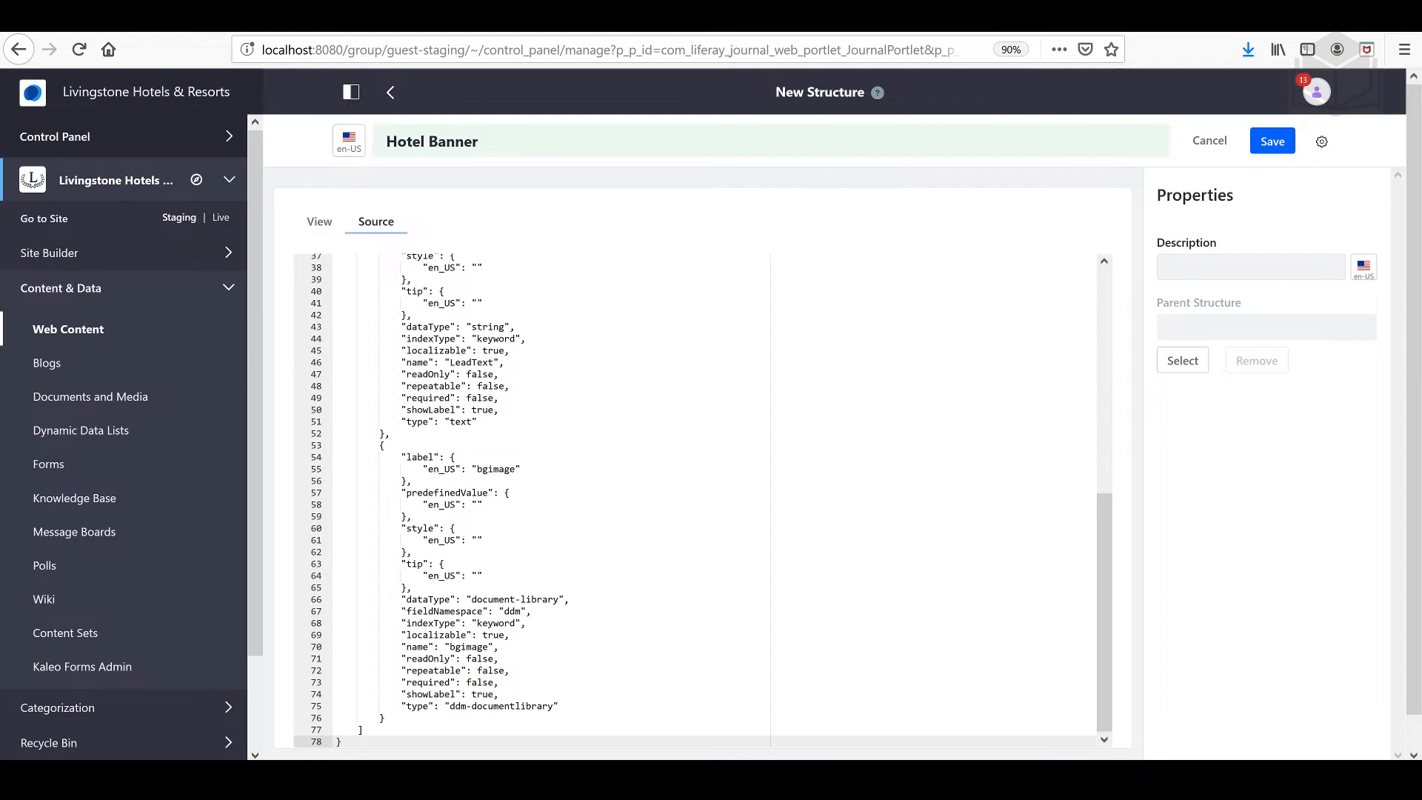
left_click(1267, 148)
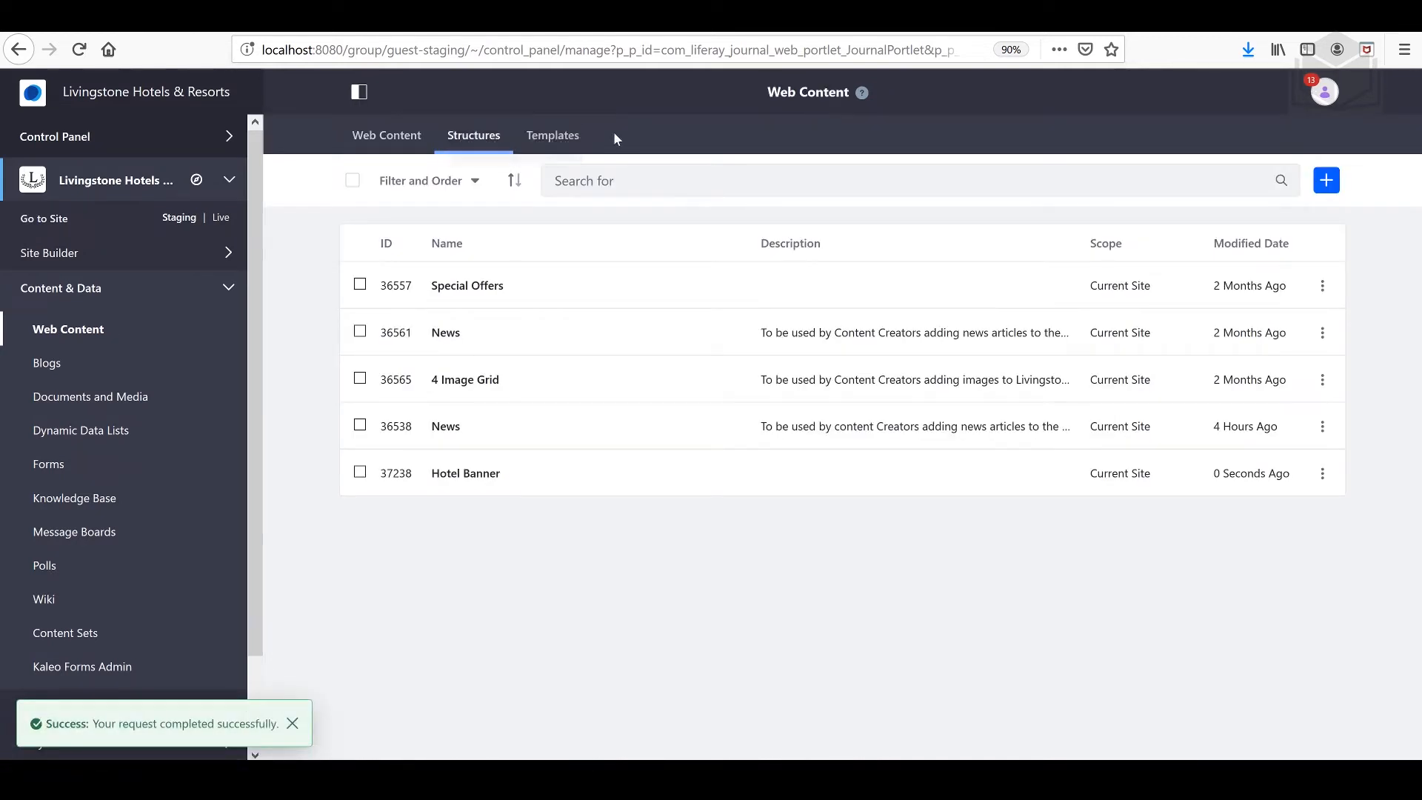
Step: Create a web content template titled Hotel Banner Template and assign it to the Hotel Banner structure
left_click(575, 137)
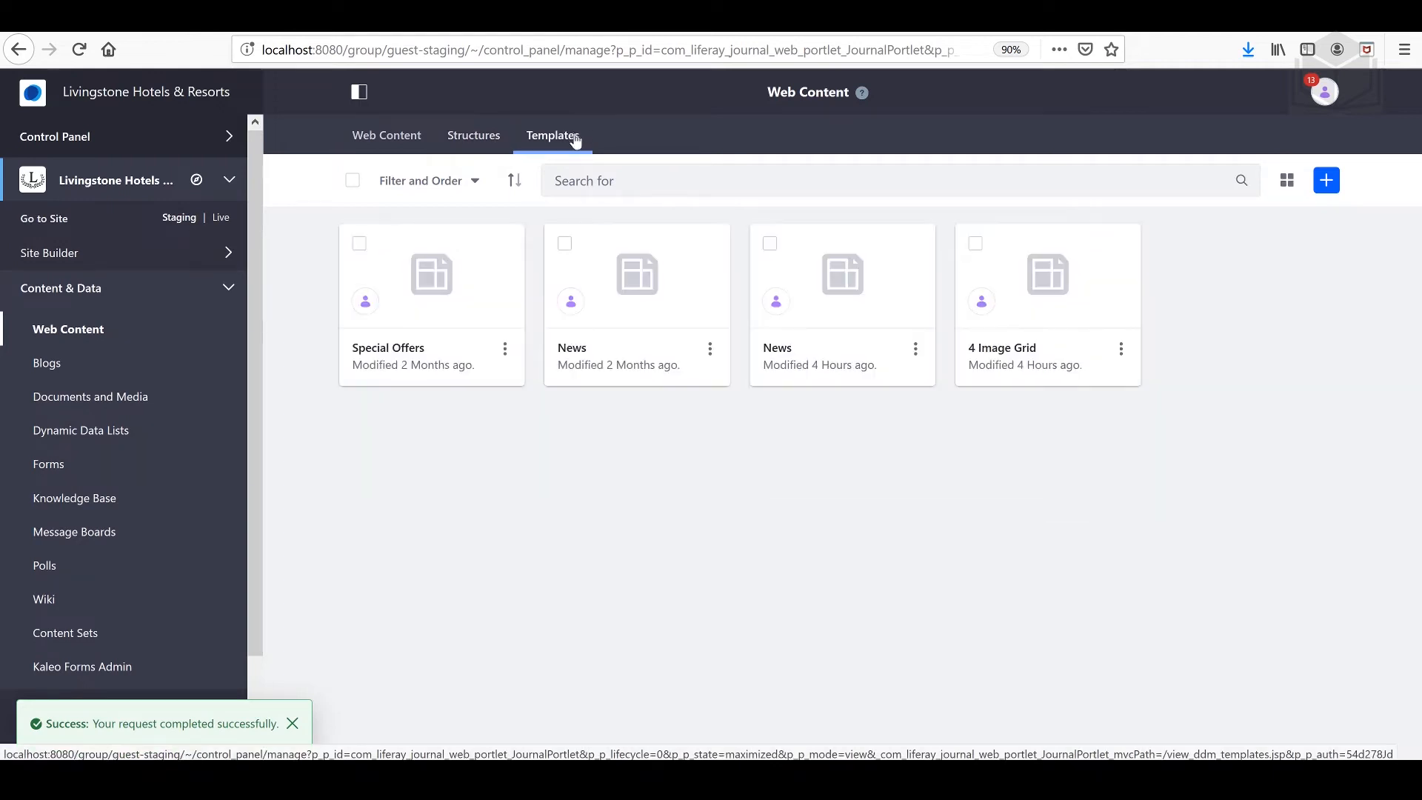
left_click(1326, 180)
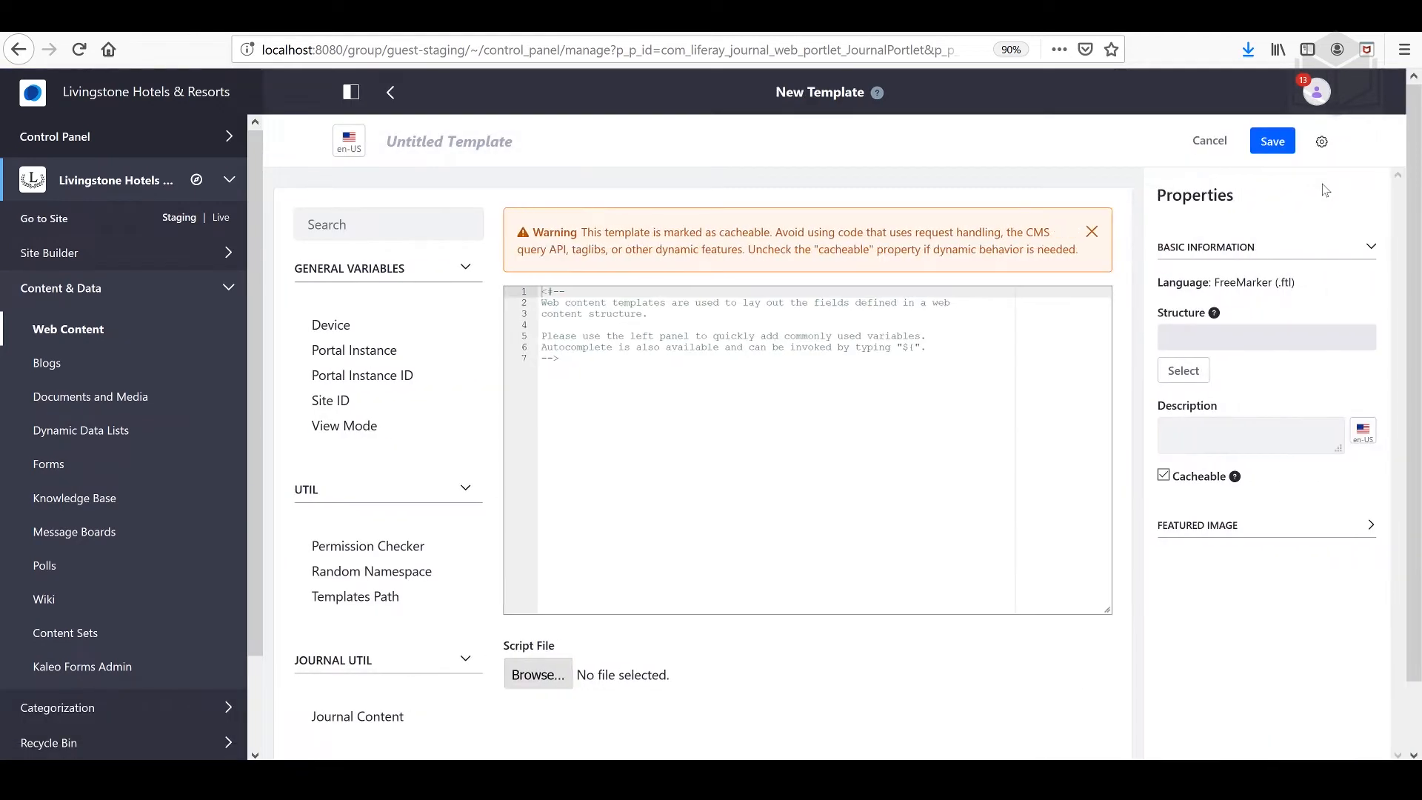
left_click(403, 129)
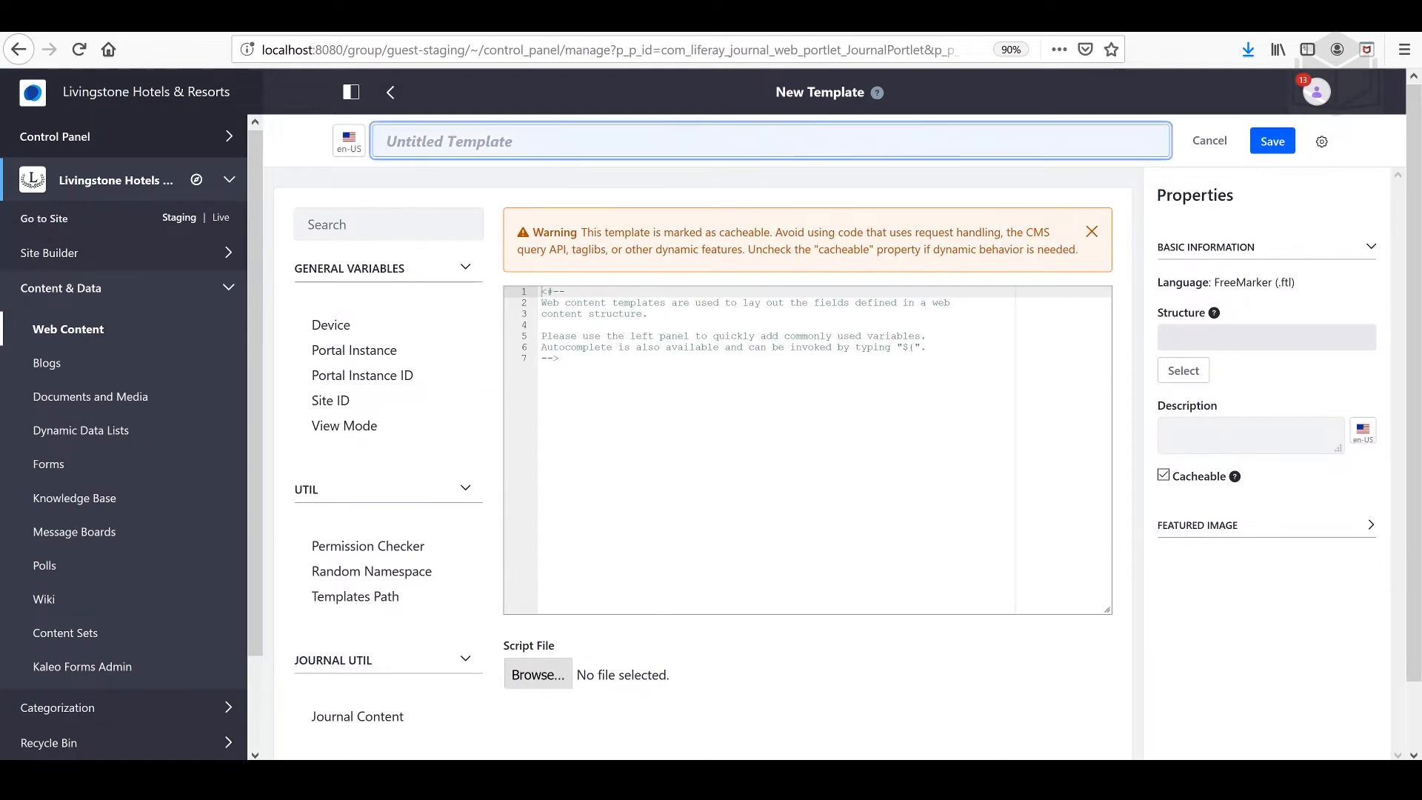
type("Hotel Banner Template")
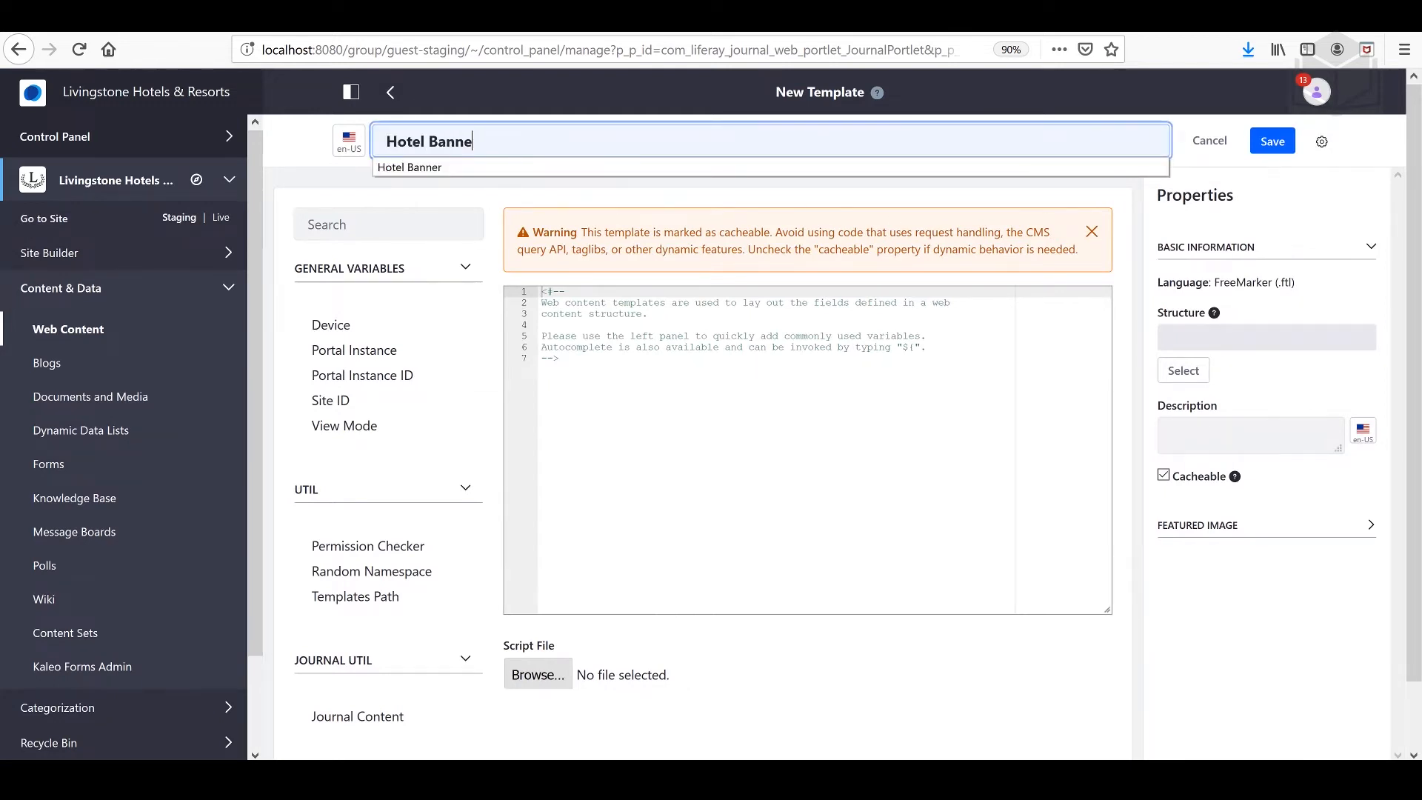
left_click(1185, 373)
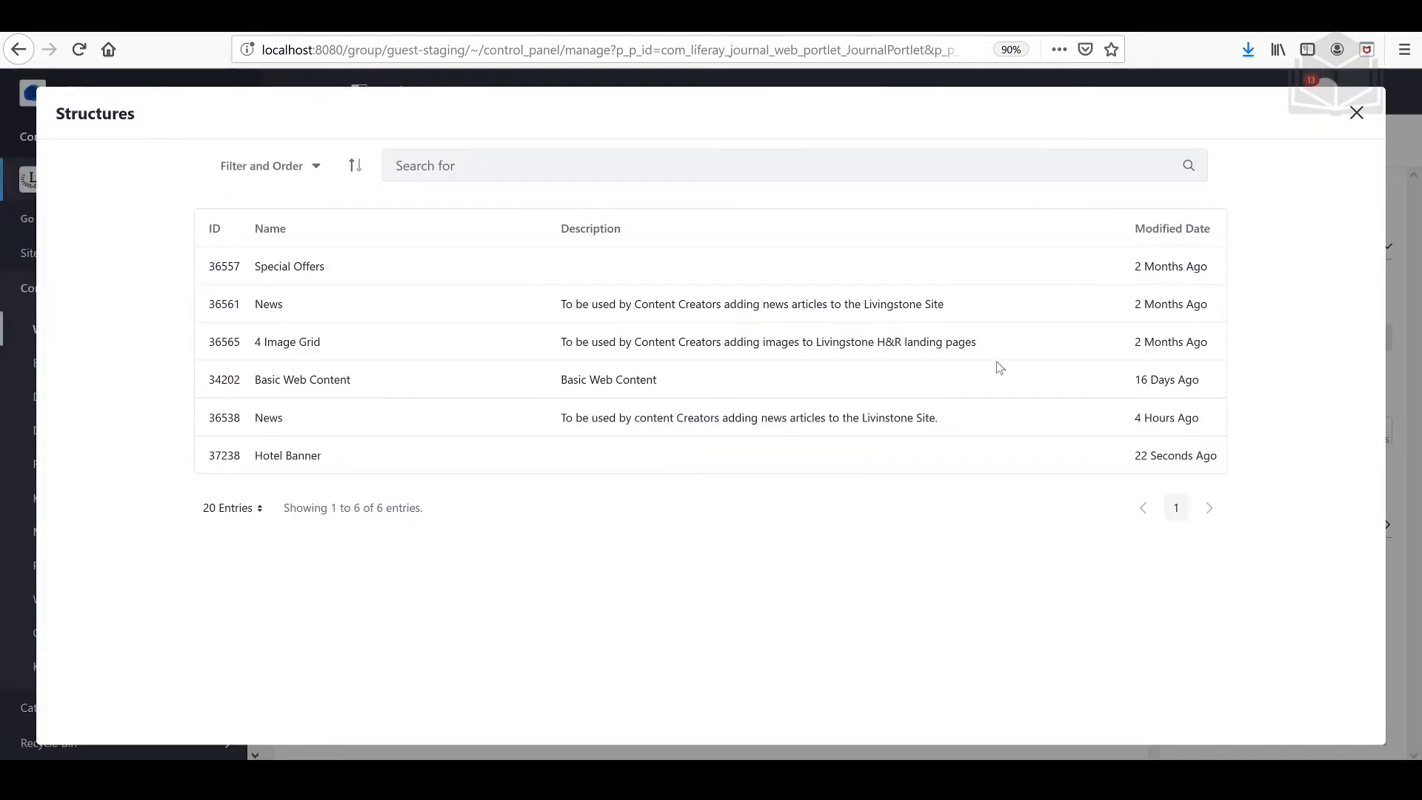
left_click(304, 455)
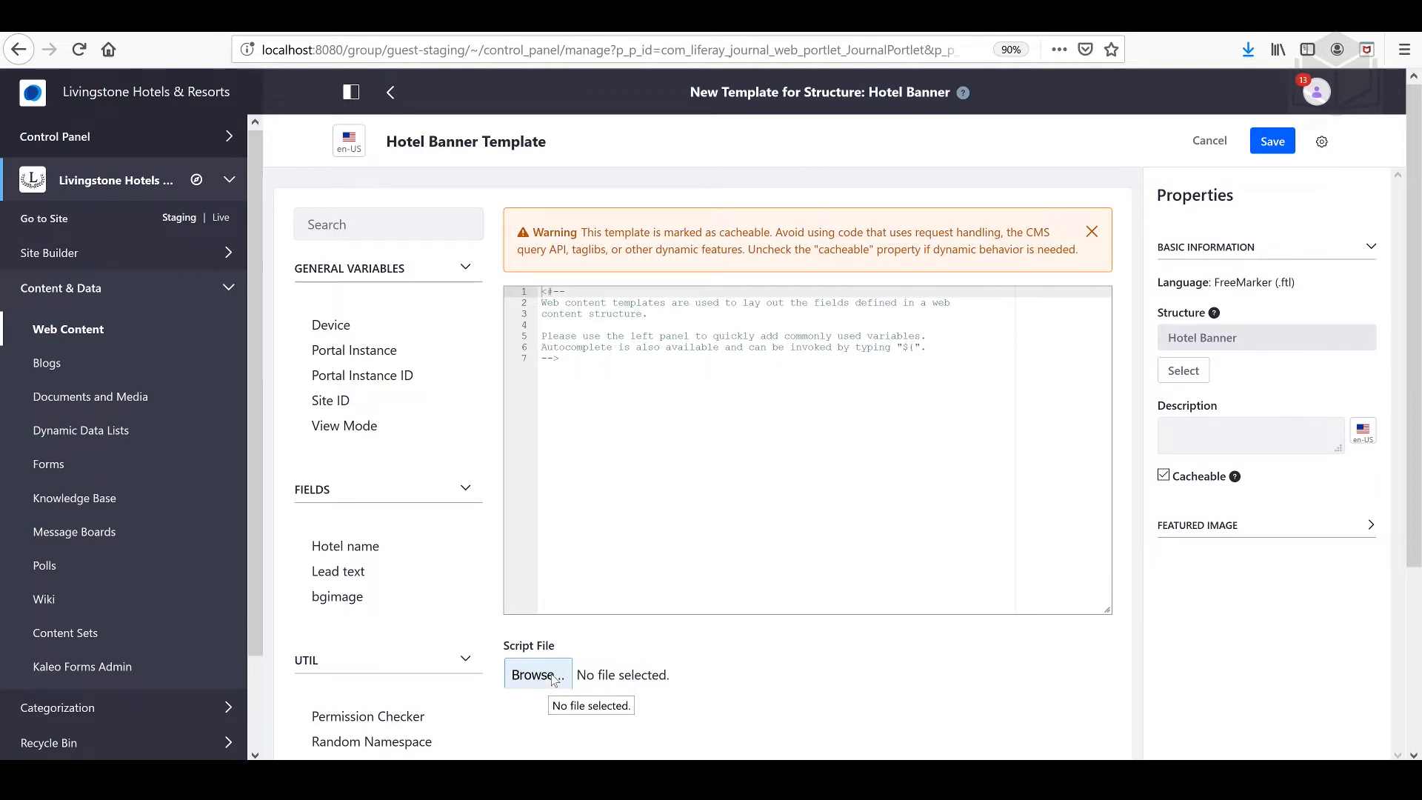
Step: Load hotel-banner-template.ftl from the 05-manage-business-workflow exercises folder as the template's script file and save the template
left_click(553, 678)
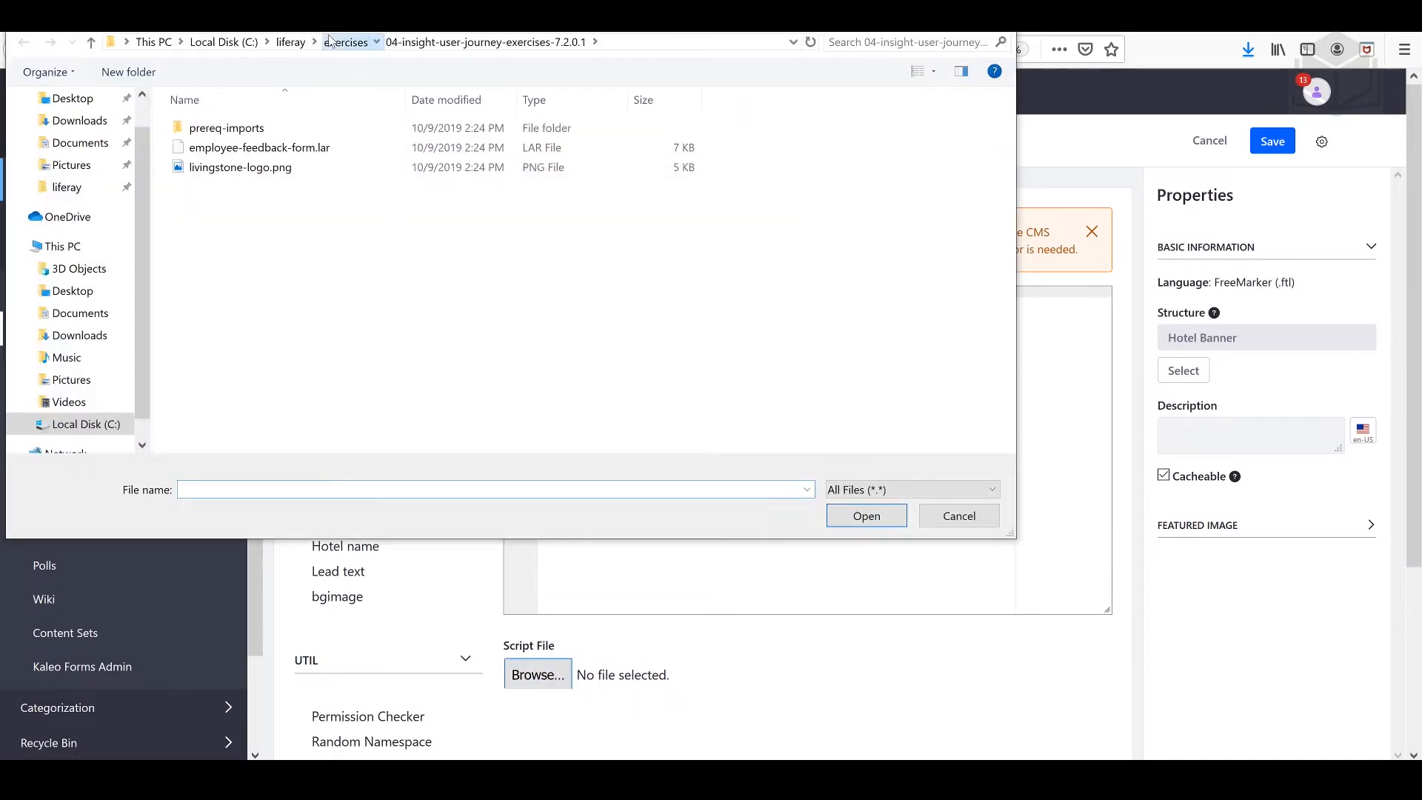
left_click(330, 41)
double_click(292, 204)
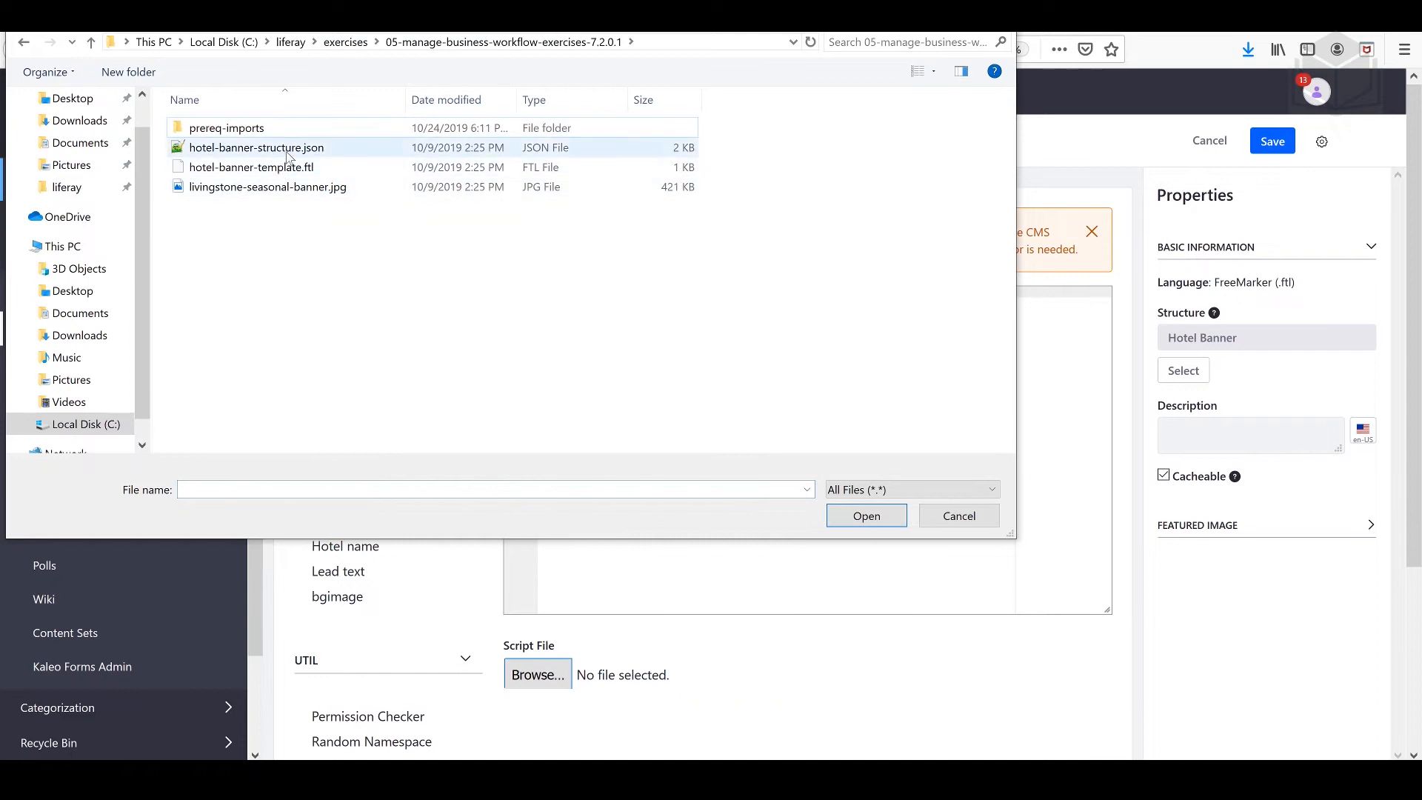
left_click(288, 170)
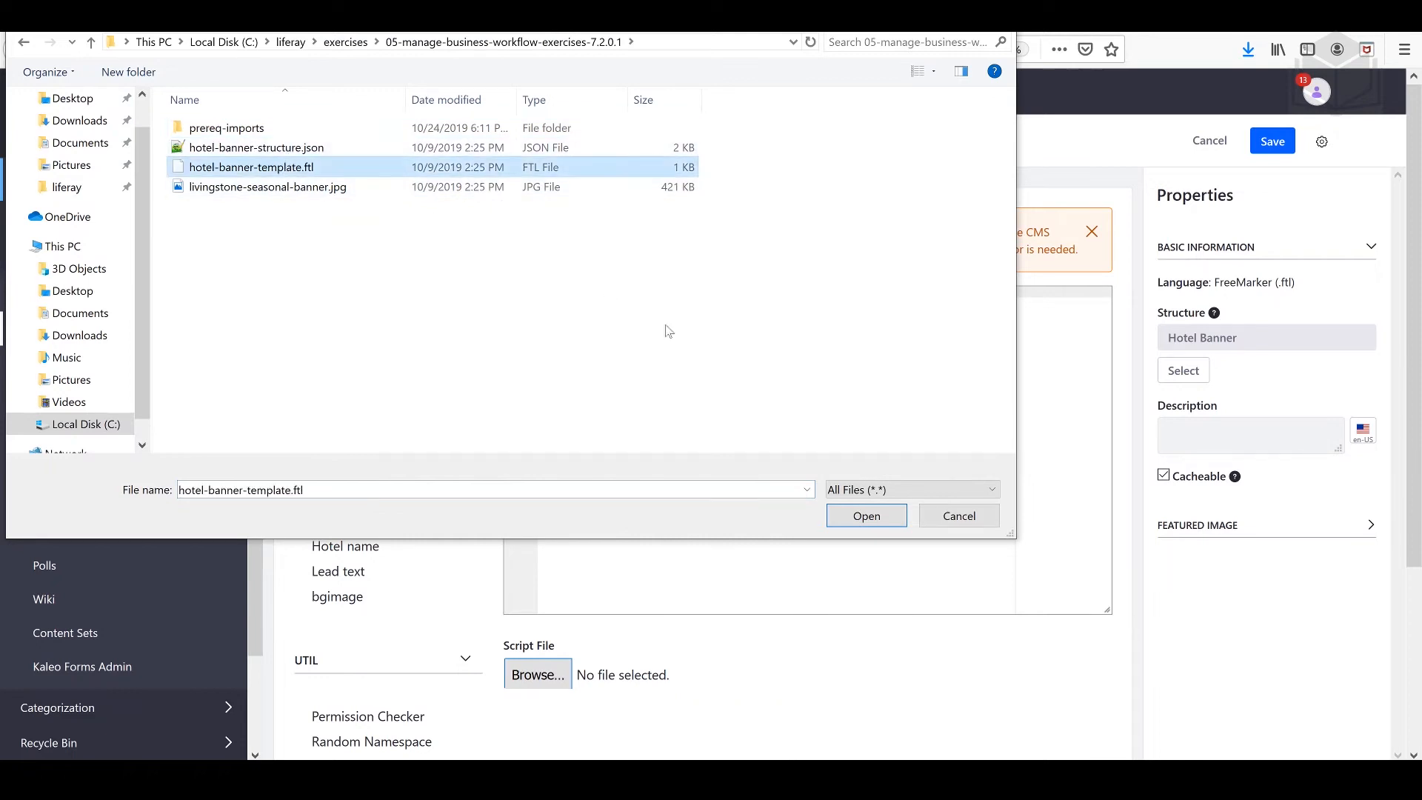
left_click(866, 517)
left_click(1273, 143)
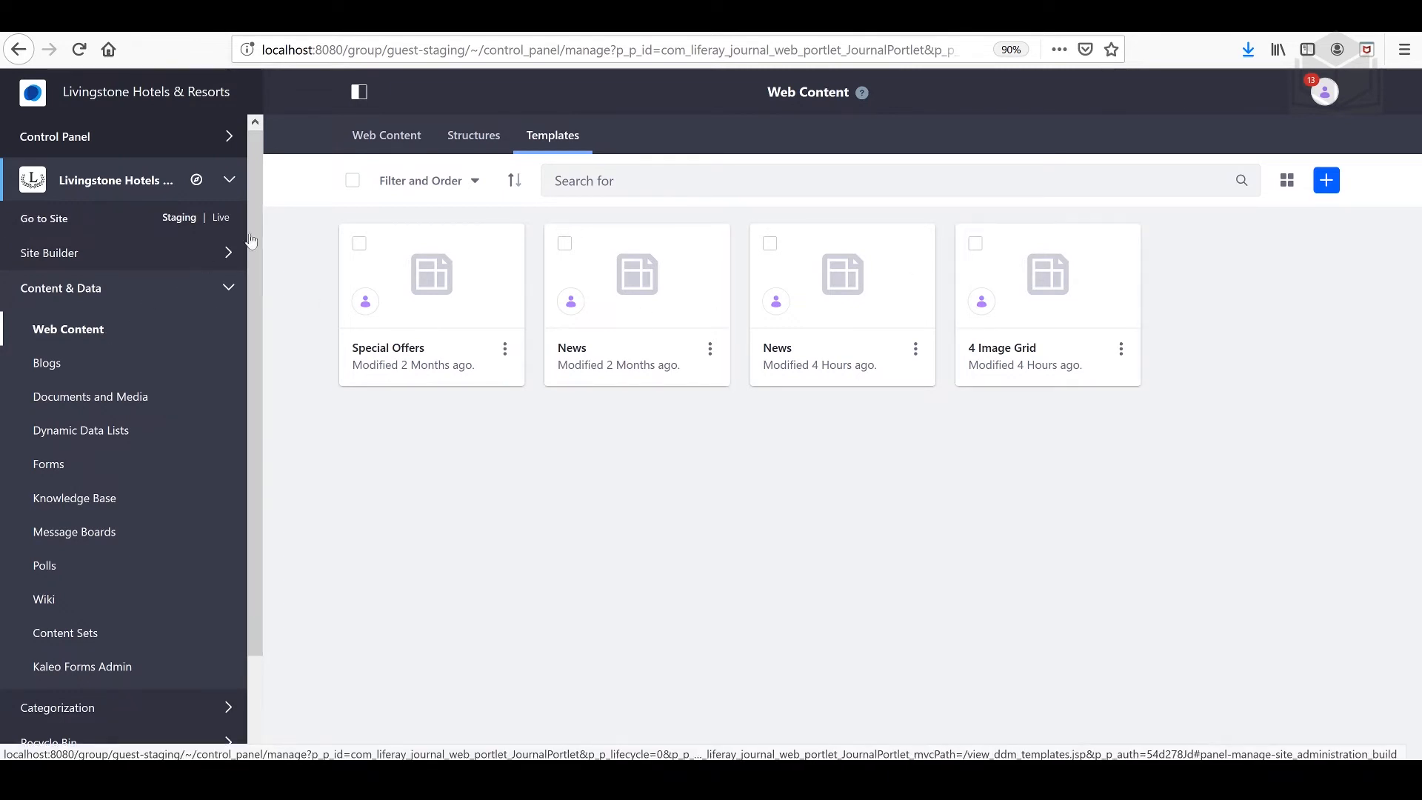
Step: Create a new web content article based on the Hotel Banner structure, titled Livingstone Holiday Banner
left_click(363, 143)
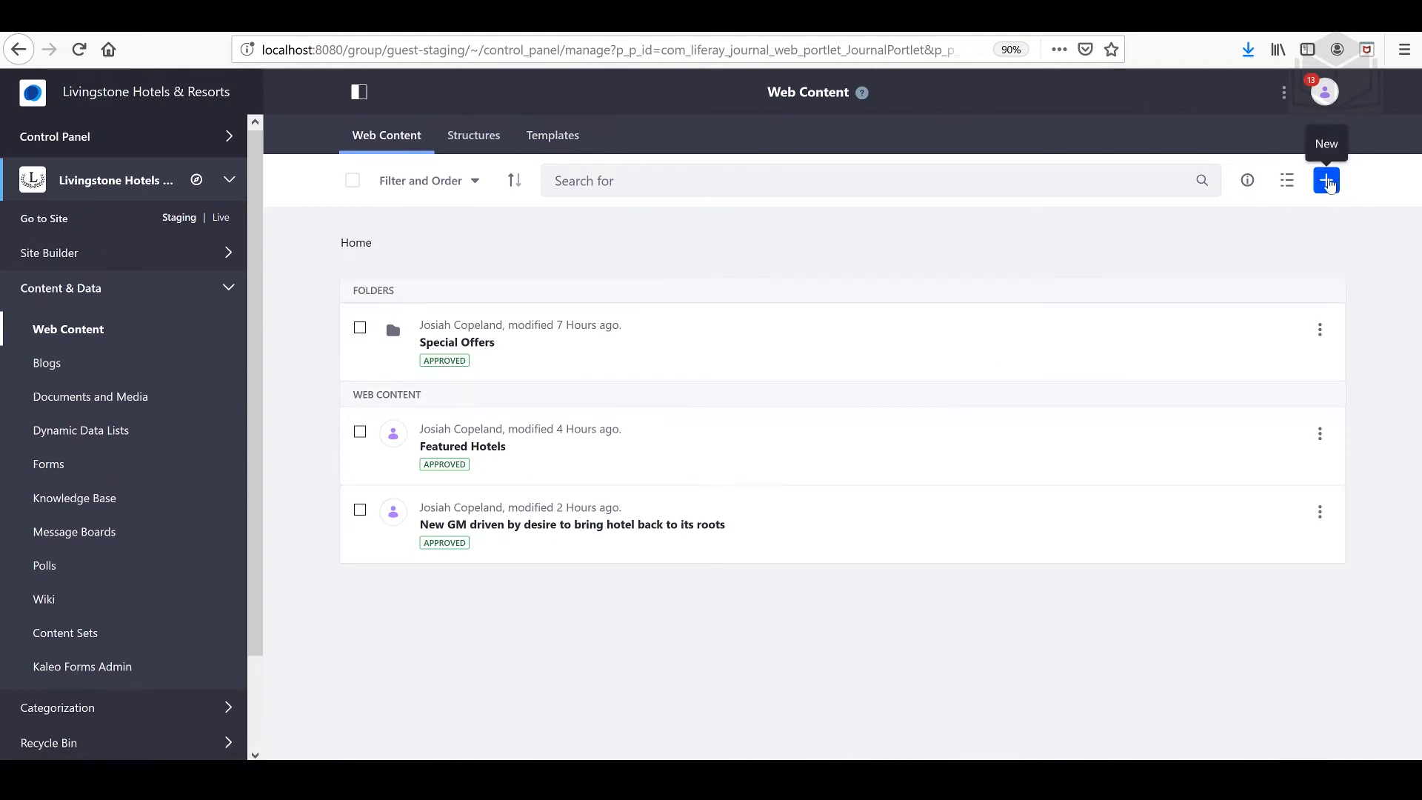
left_click(1327, 182)
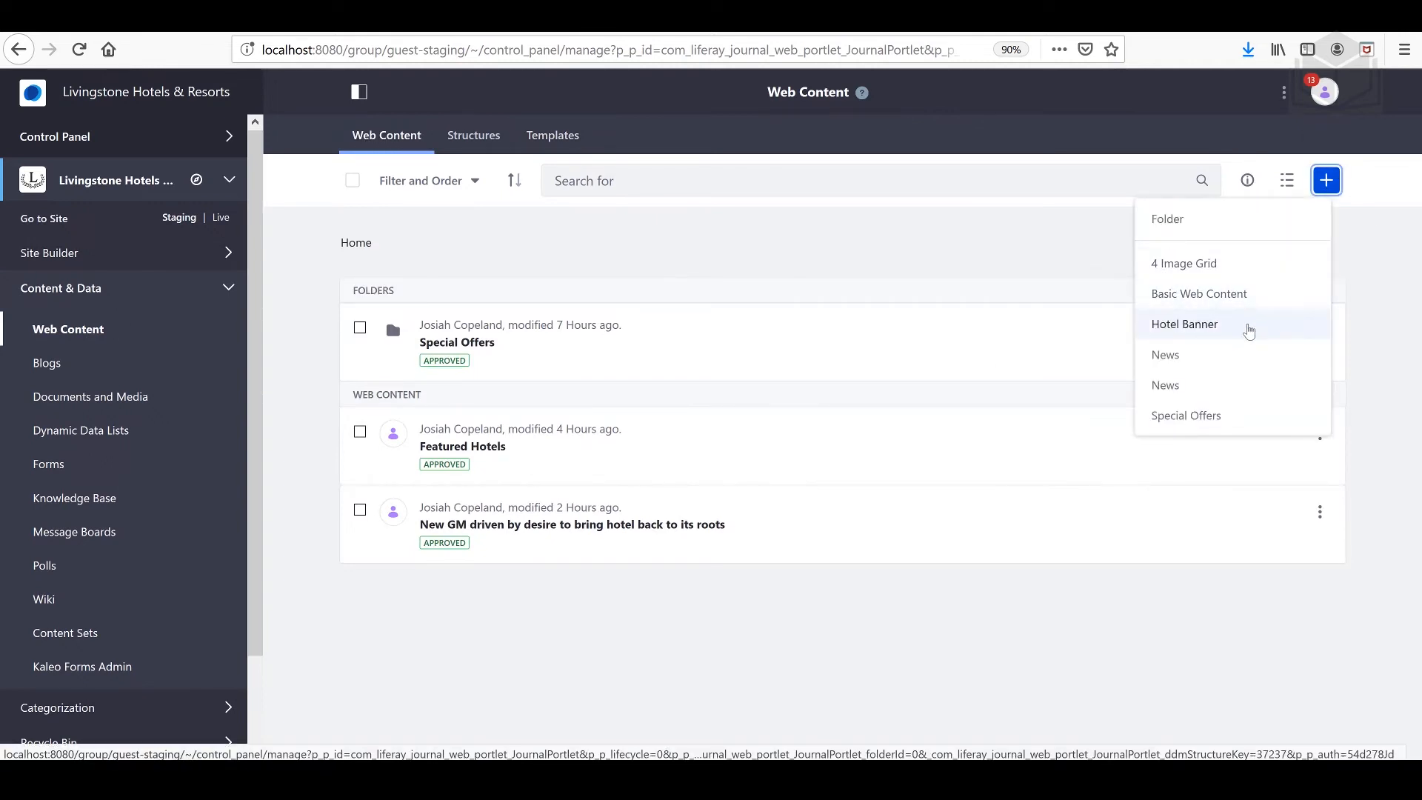
left_click(1248, 330)
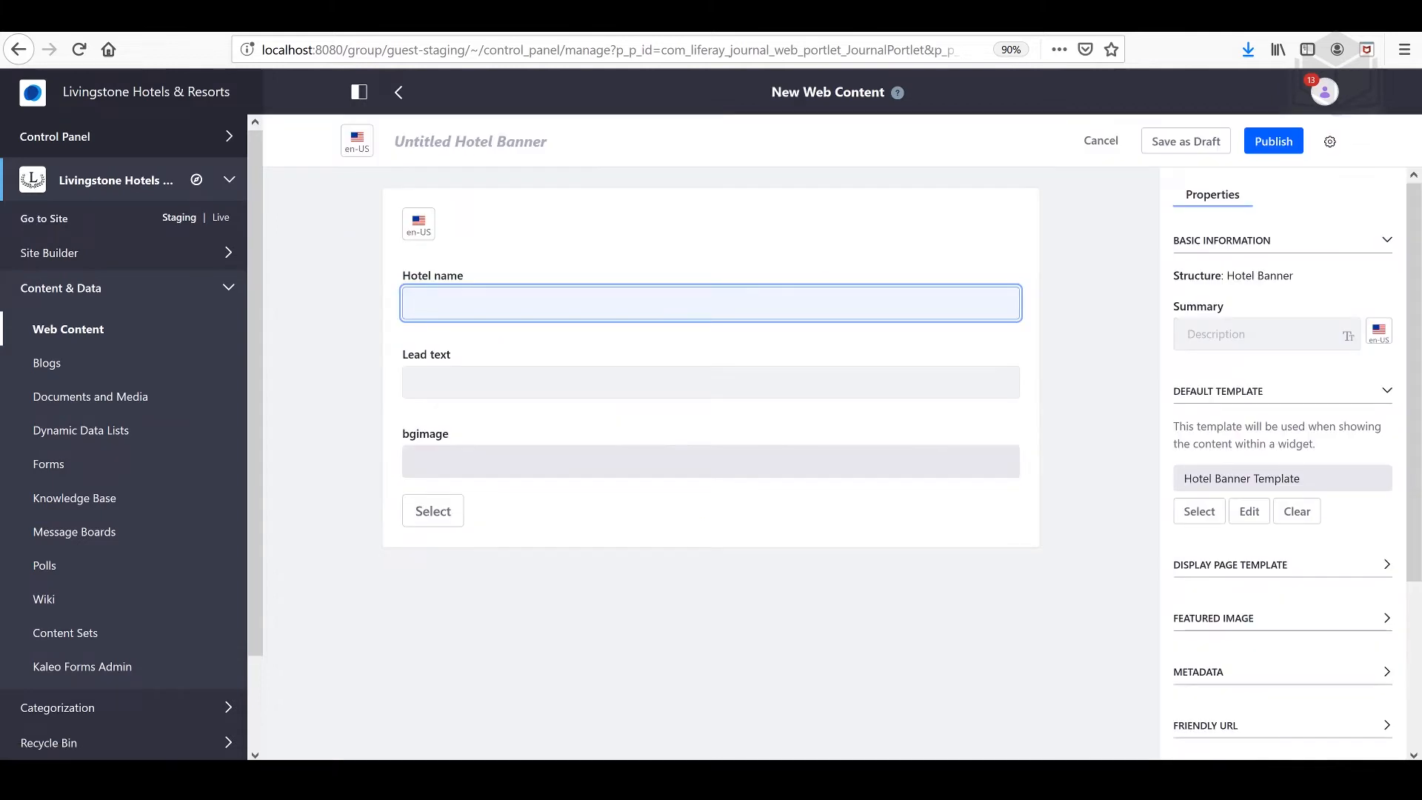
type("Liv")
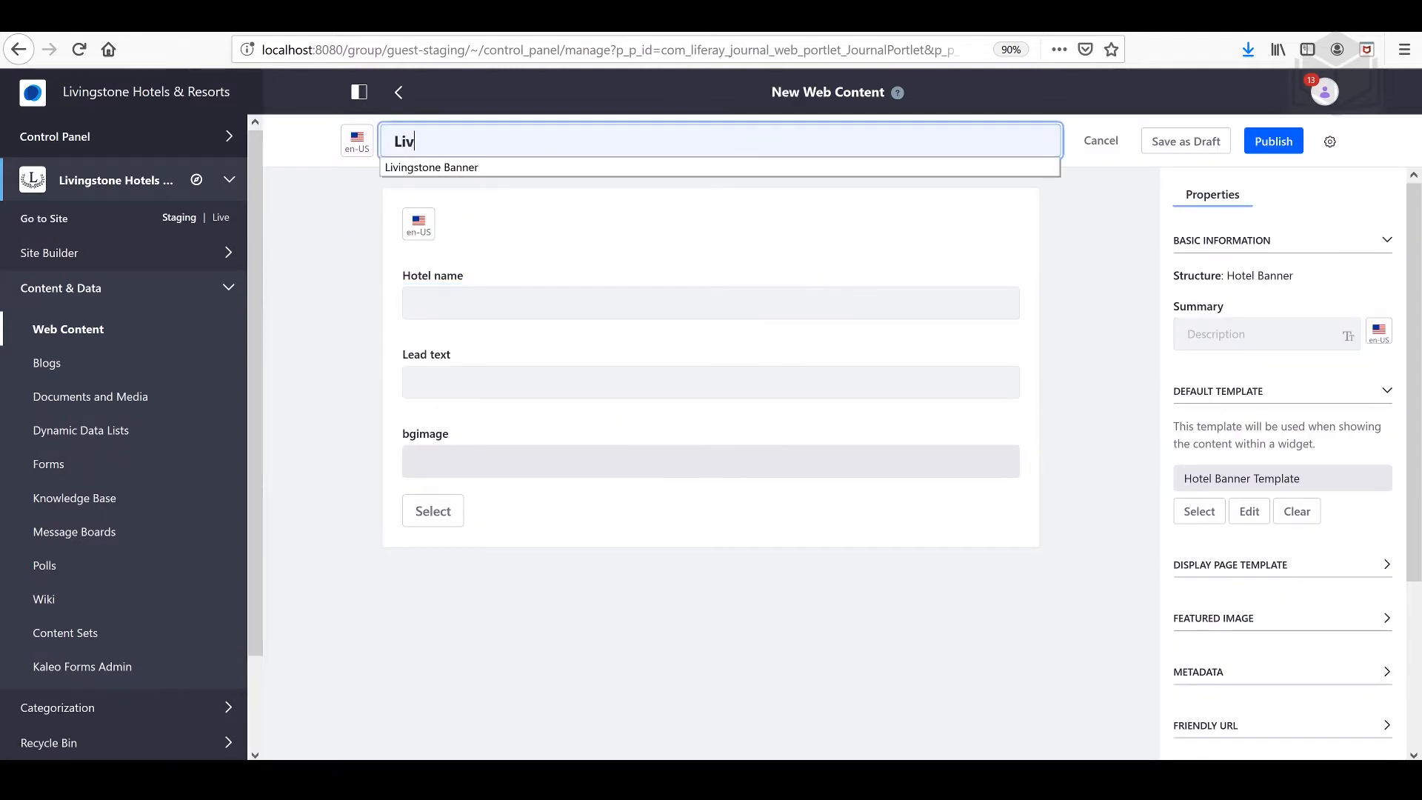
type("ingstone Holiday Banner")
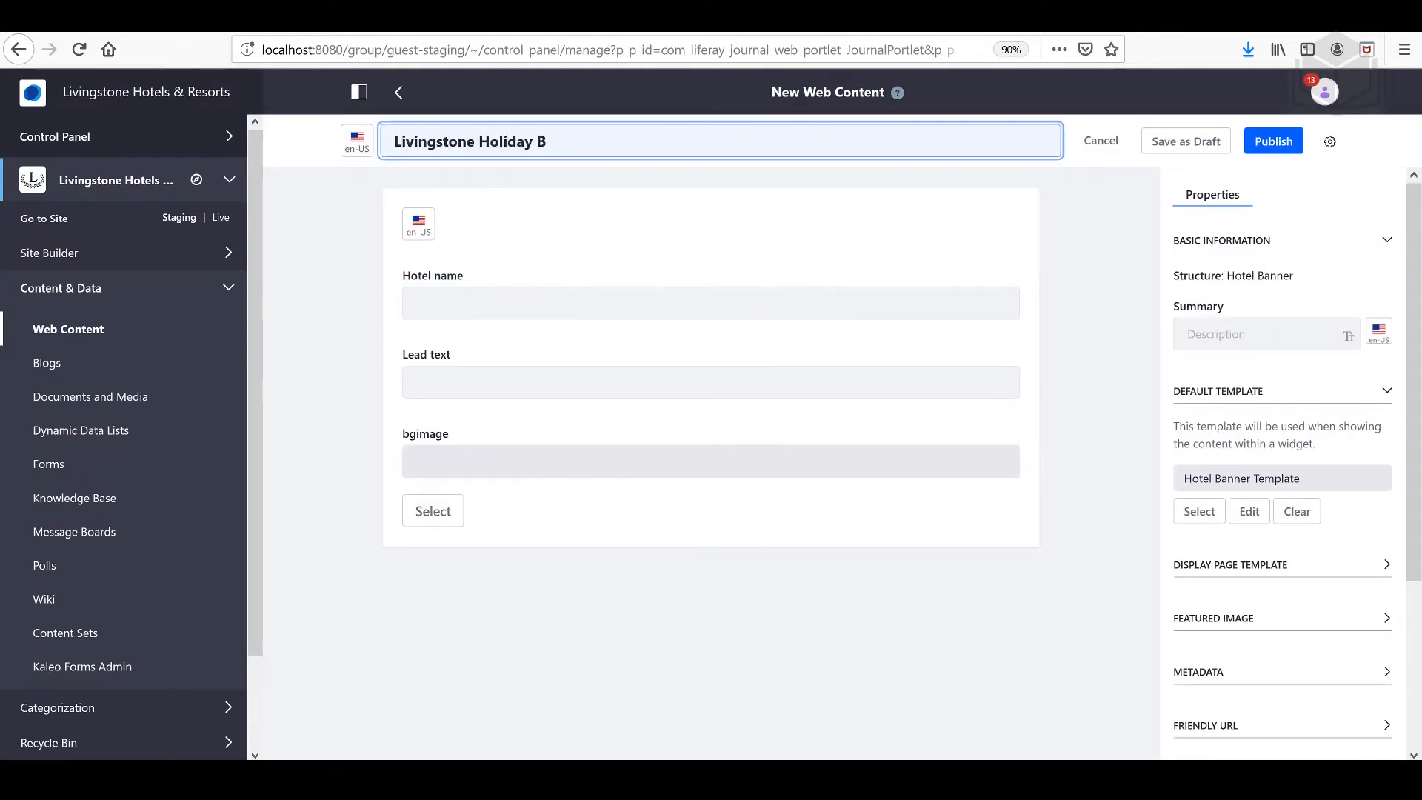
Step: Enter Livingstone Hotels & Resorts as the banner's hotel name and Spend the holidays in Paradise as its lead text
key("Tab")
type("Livingstone Hotels & Resorts")
key("Tab")
type("Spend the holida")
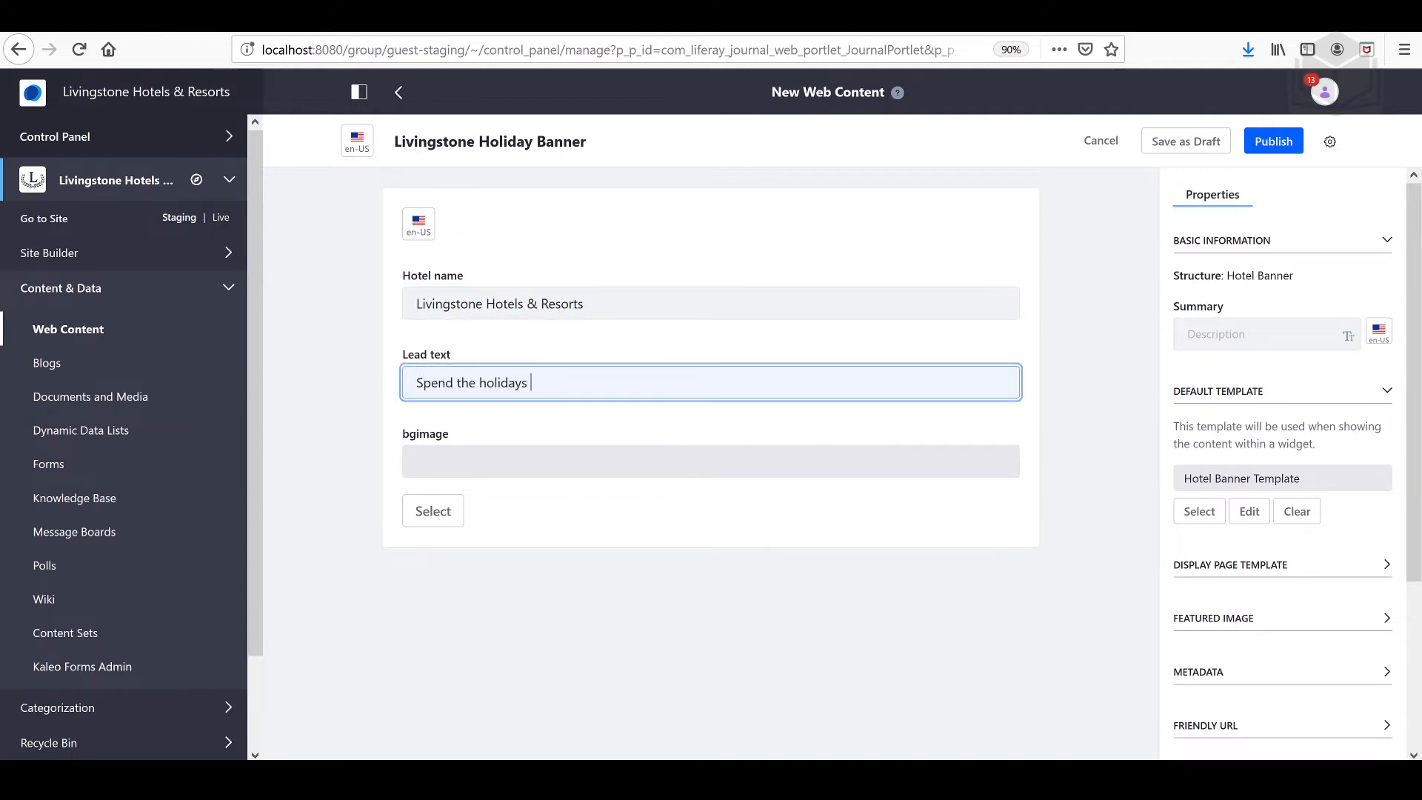
type("ys in pa")
key("BackSpace")
key("BackSpace")
type("Paradise")
Step: Upload livingstone-seasonal-banner.jpg from the 05-manage-business-workflow-exercises-7.2.0.1 folder as the banner's bgimage and publish the web content
left_click(434, 517)
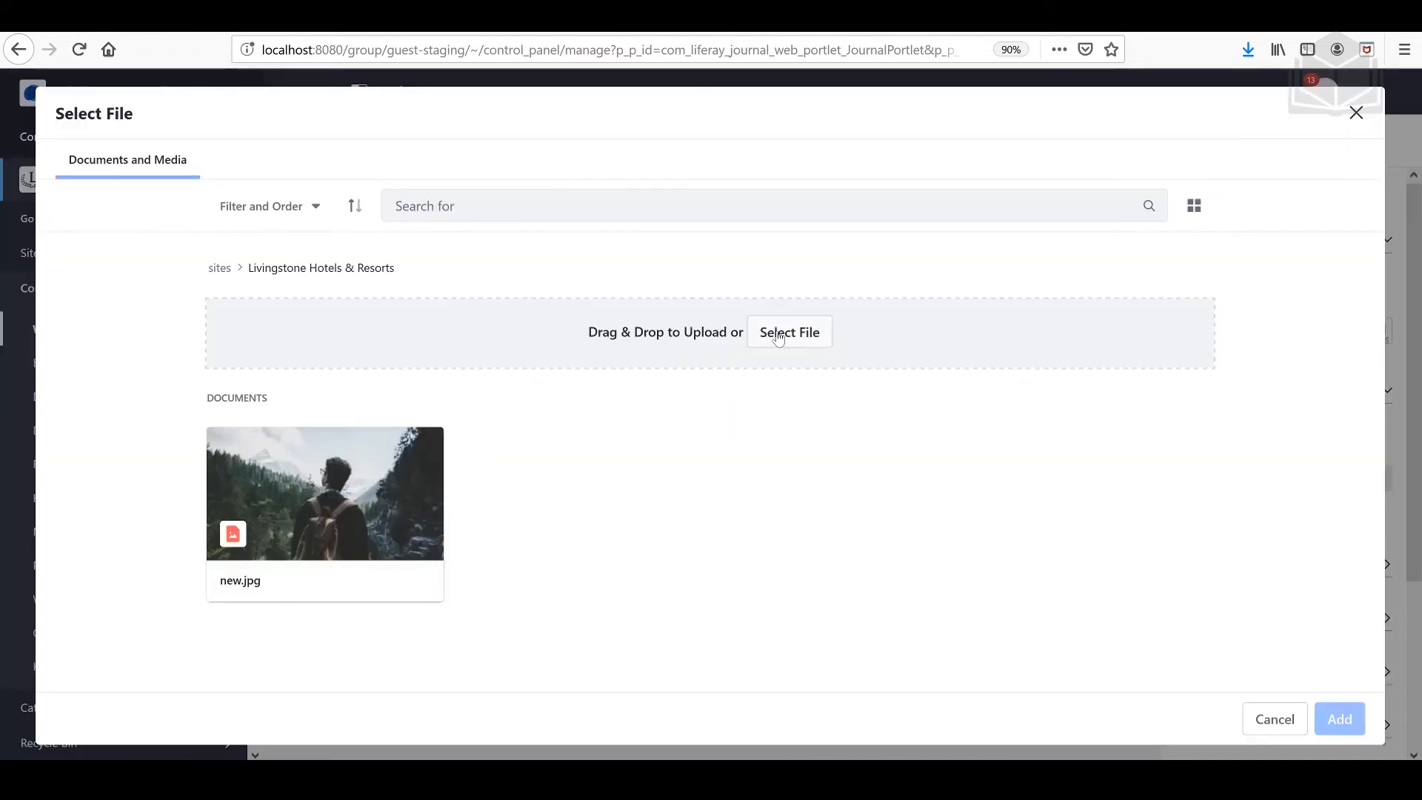
left_click(778, 334)
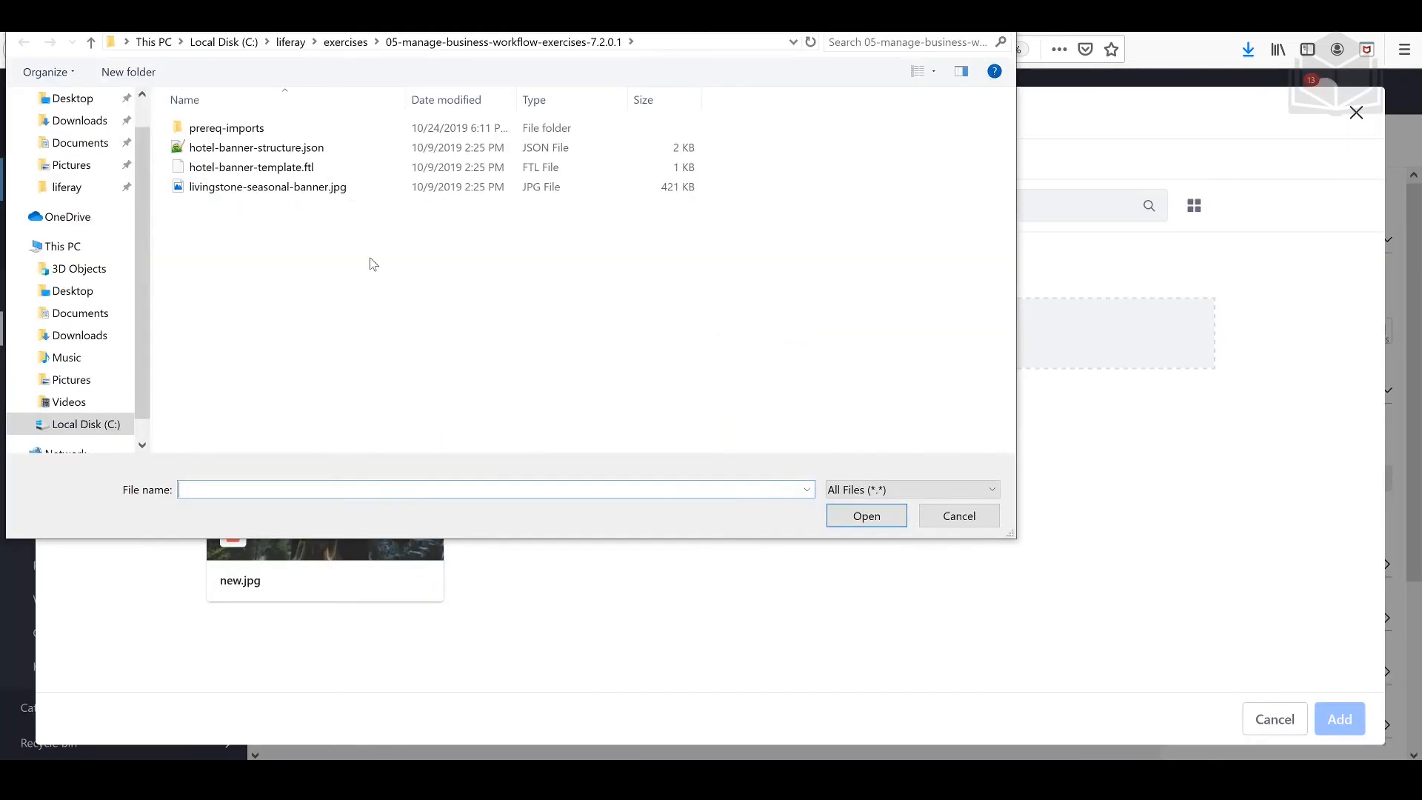
left_click(331, 194)
left_click(859, 520)
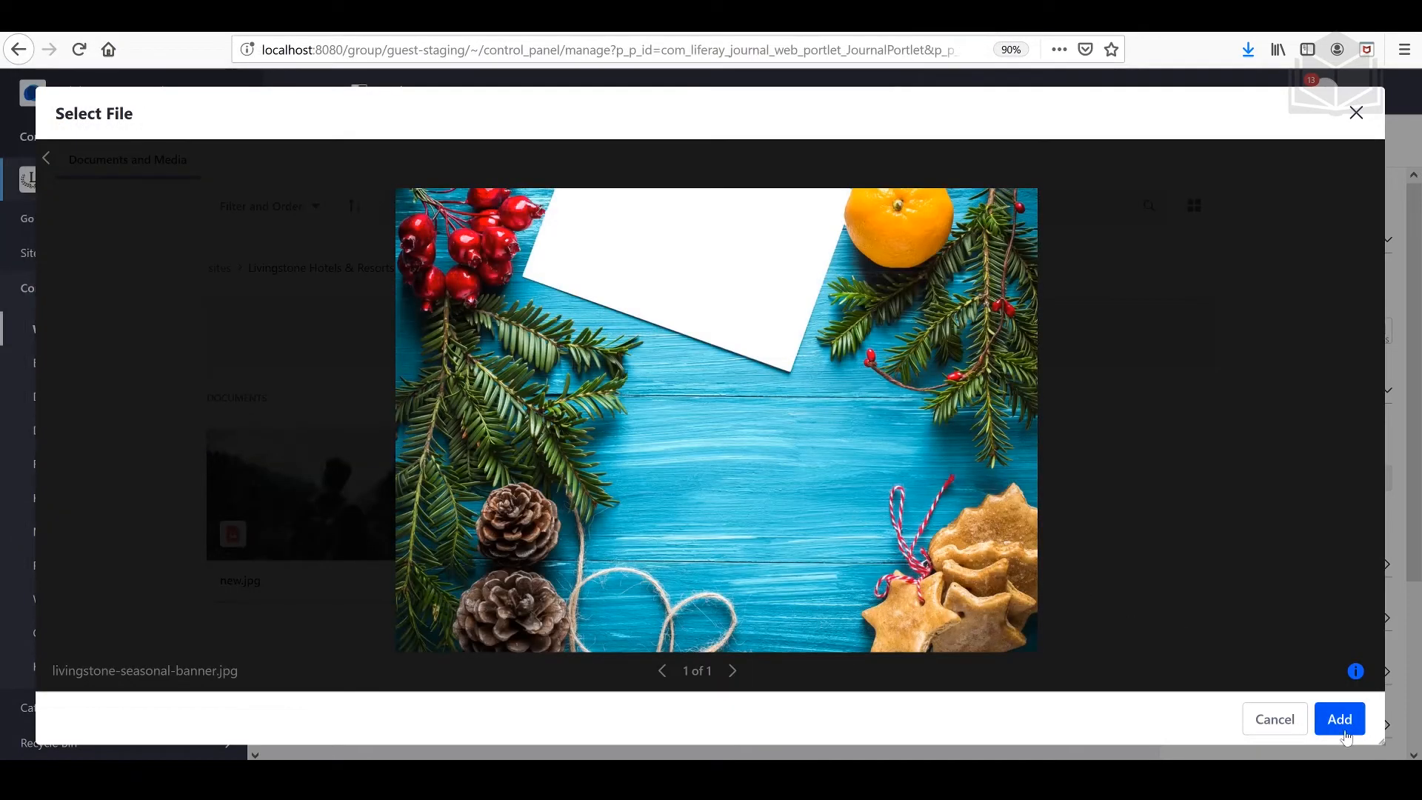
left_click(1339, 719)
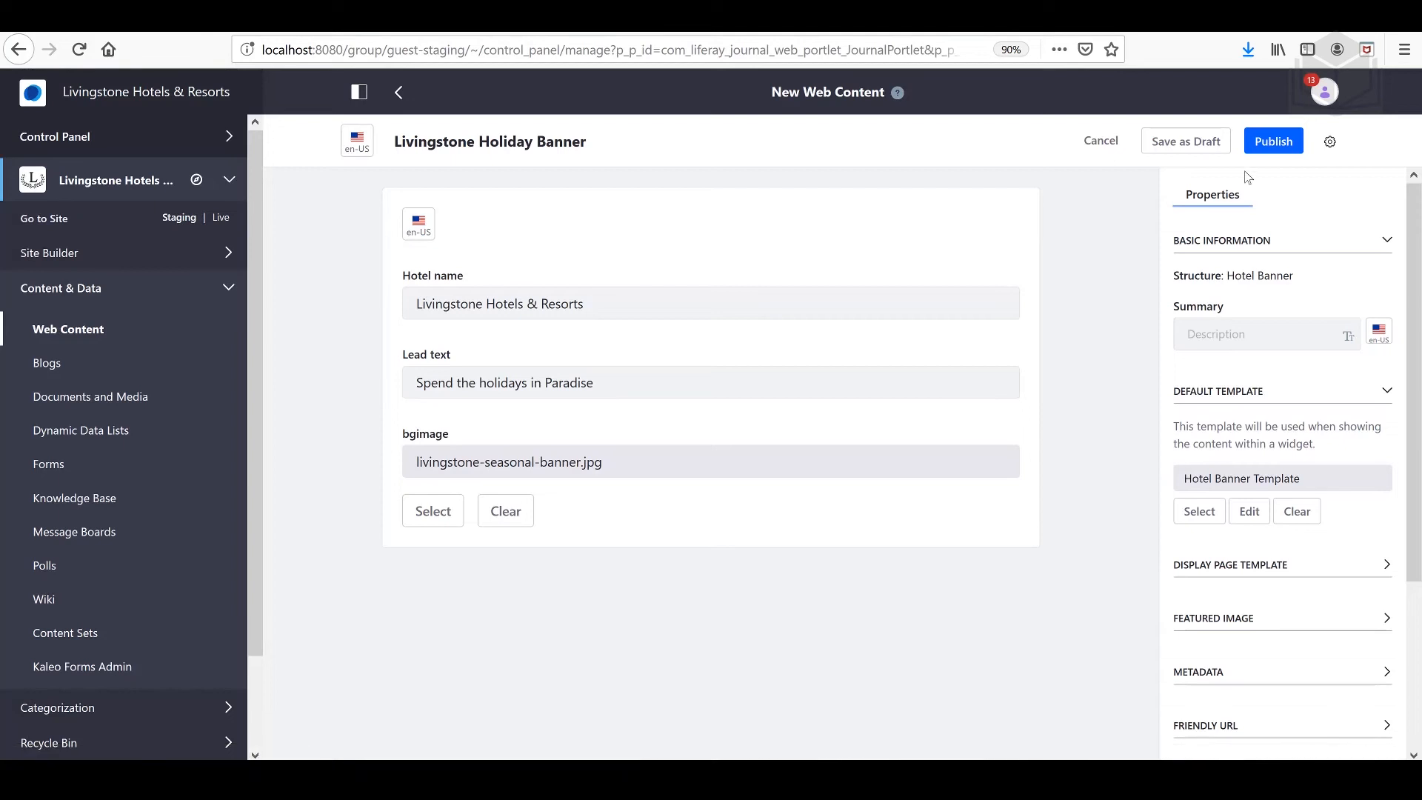
left_click(1274, 145)
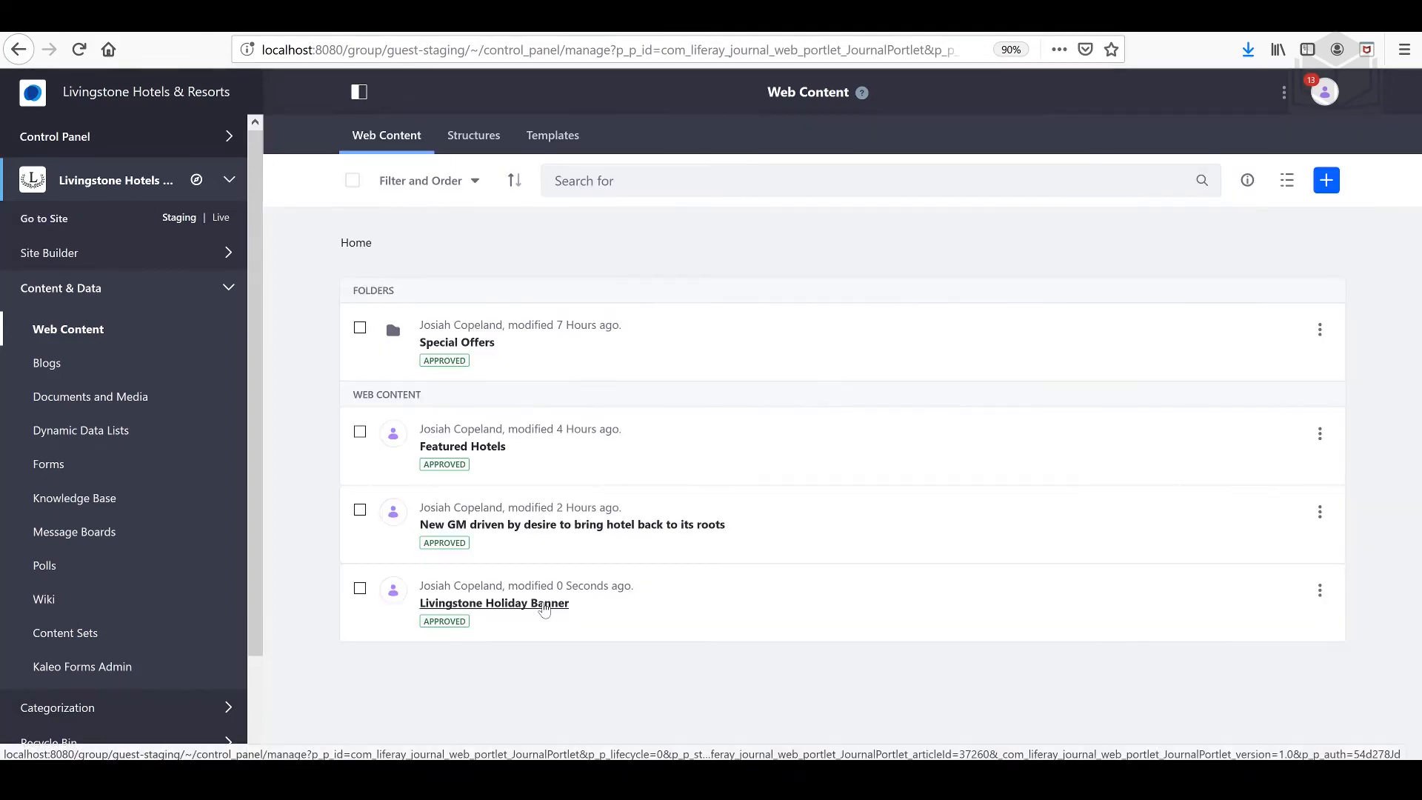
Step: Reopen the published banner article to review it, and check the selected site pages variation on the staging site
left_click(545, 605)
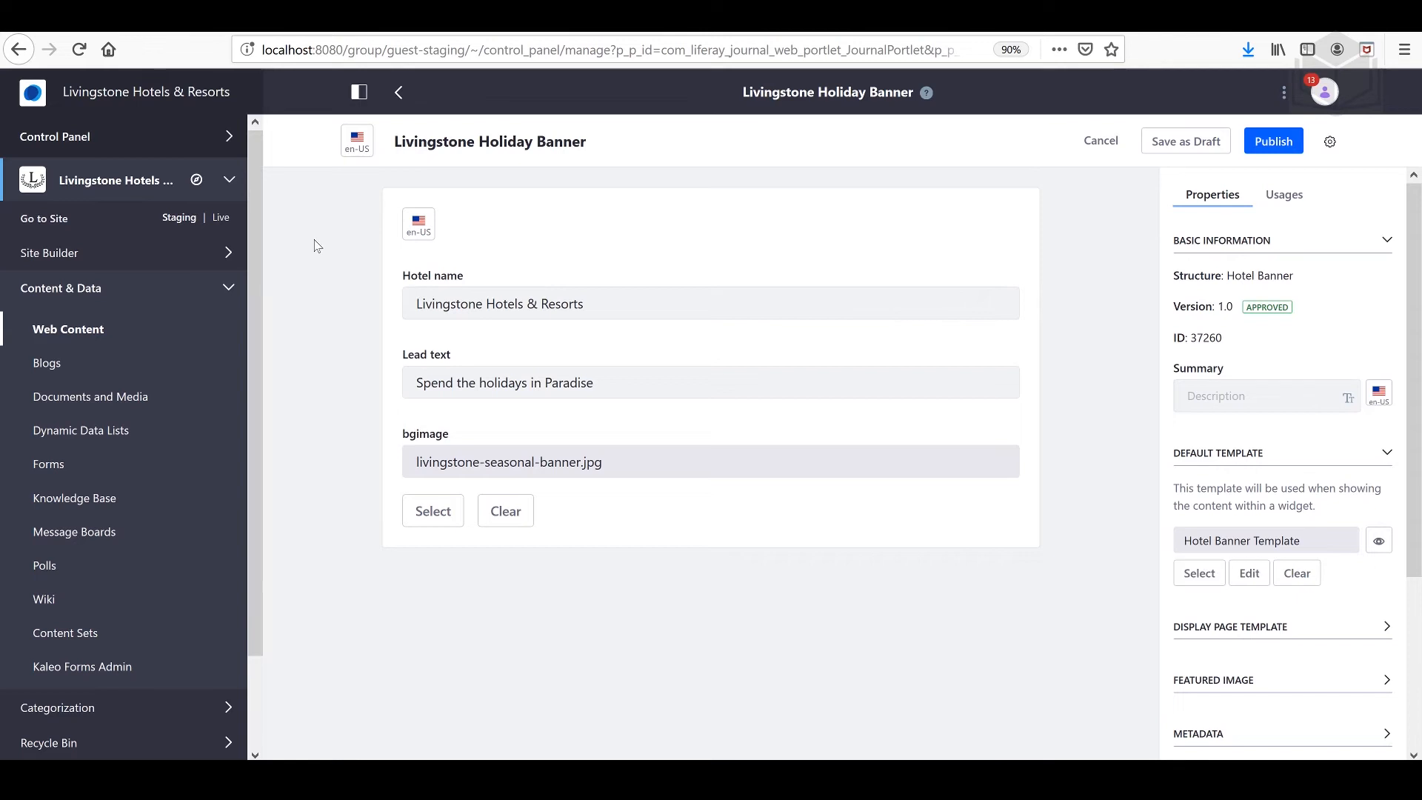
left_click(45, 222)
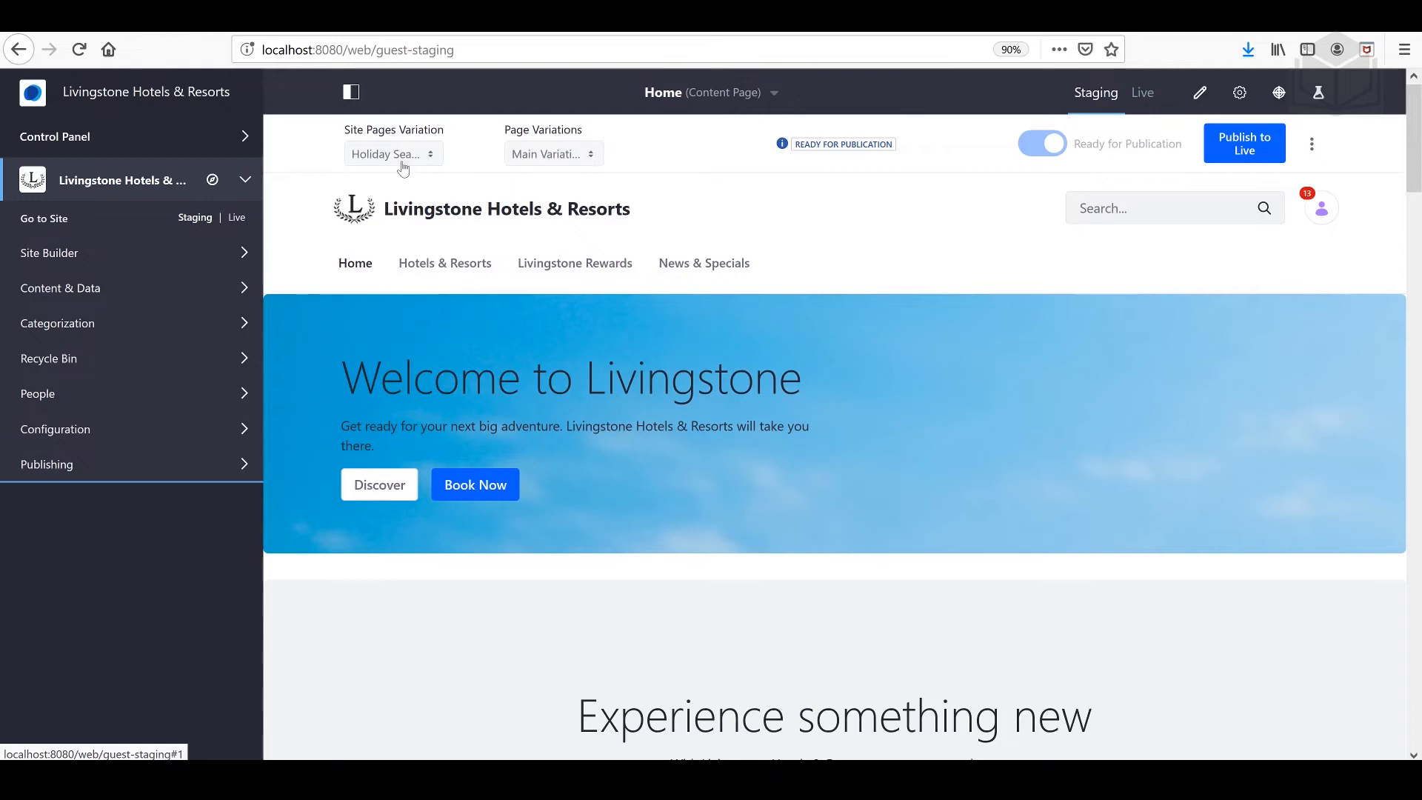
left_click(406, 162)
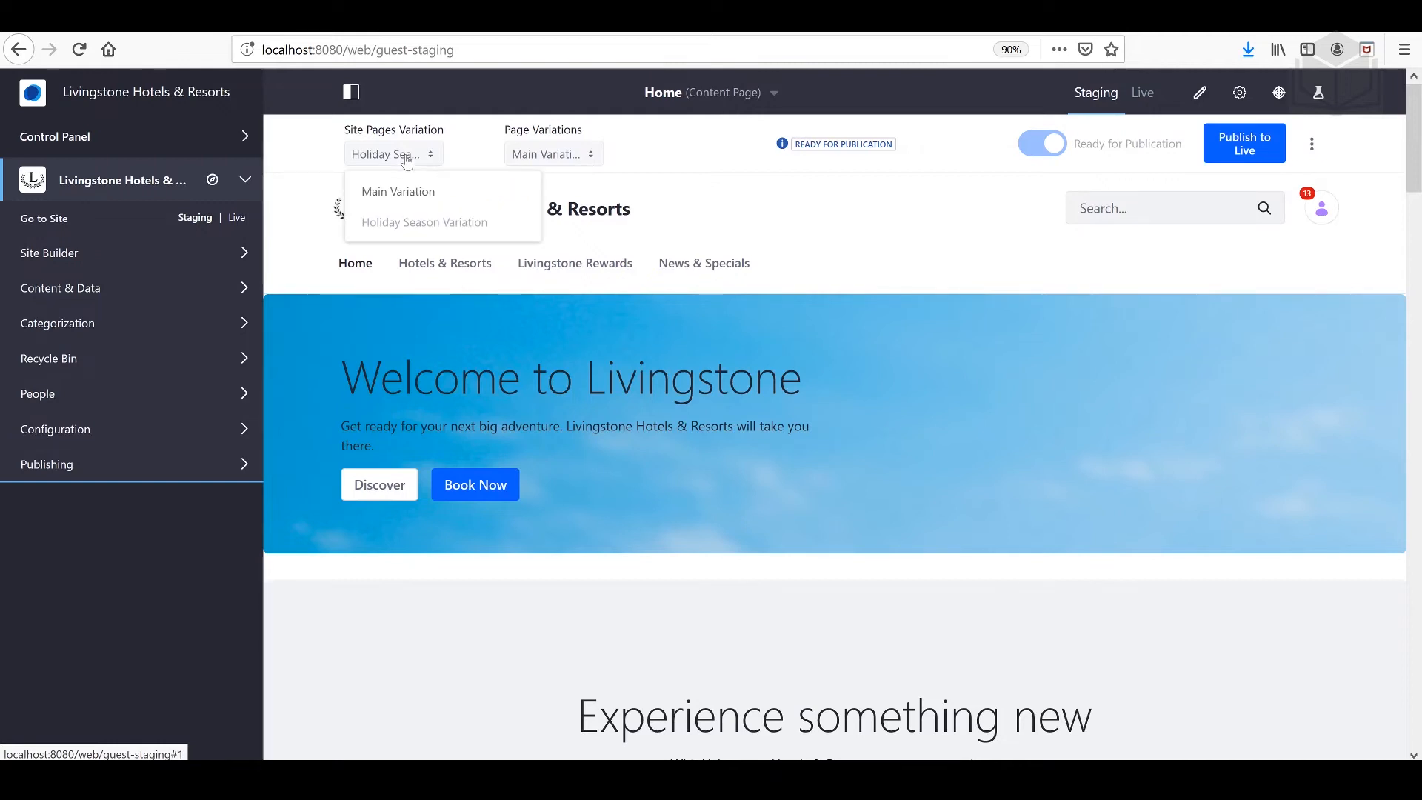
left_click(407, 162)
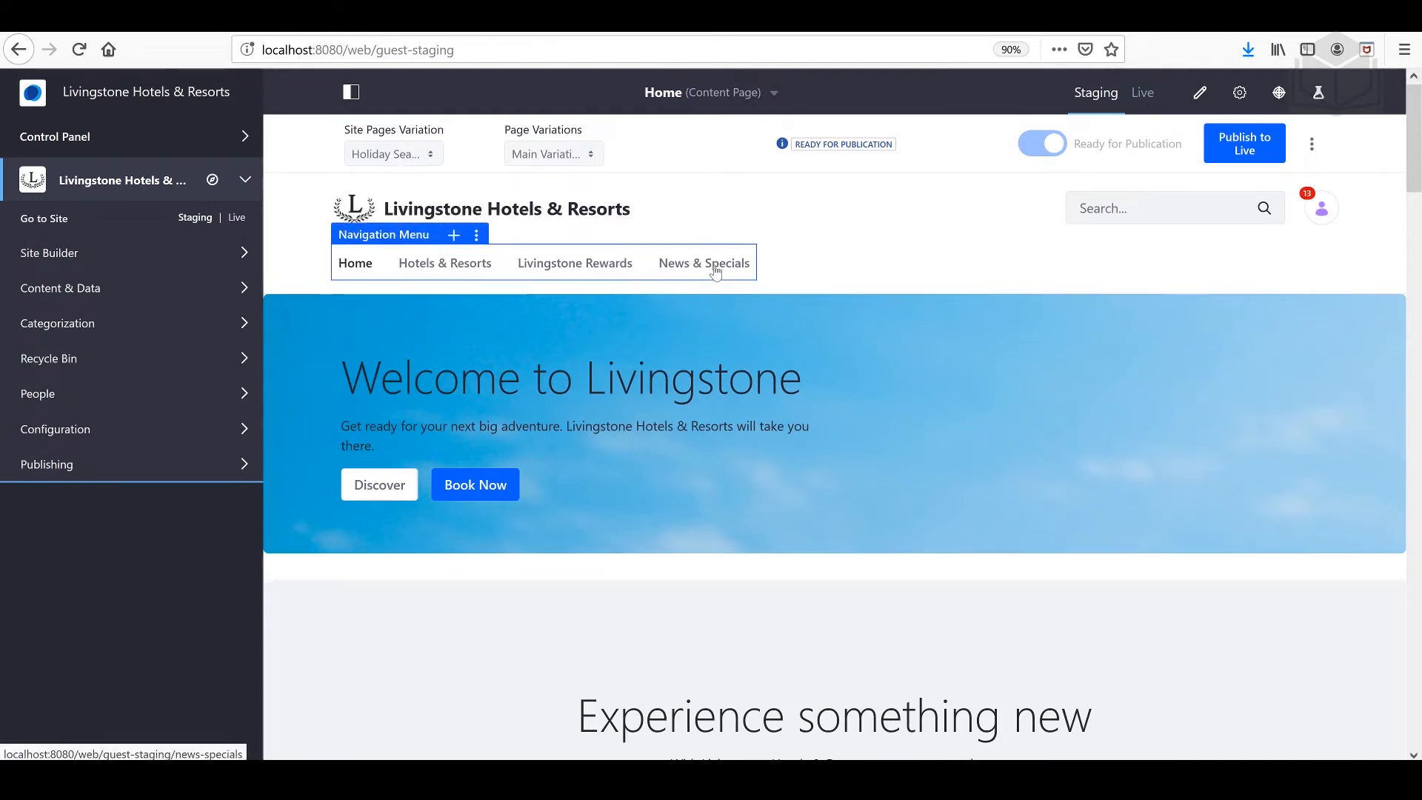
Step: Add the Livingstone Holiday Banner content to the staging News & Specials page, above the Bavarian Special Offer image
left_click(715, 272)
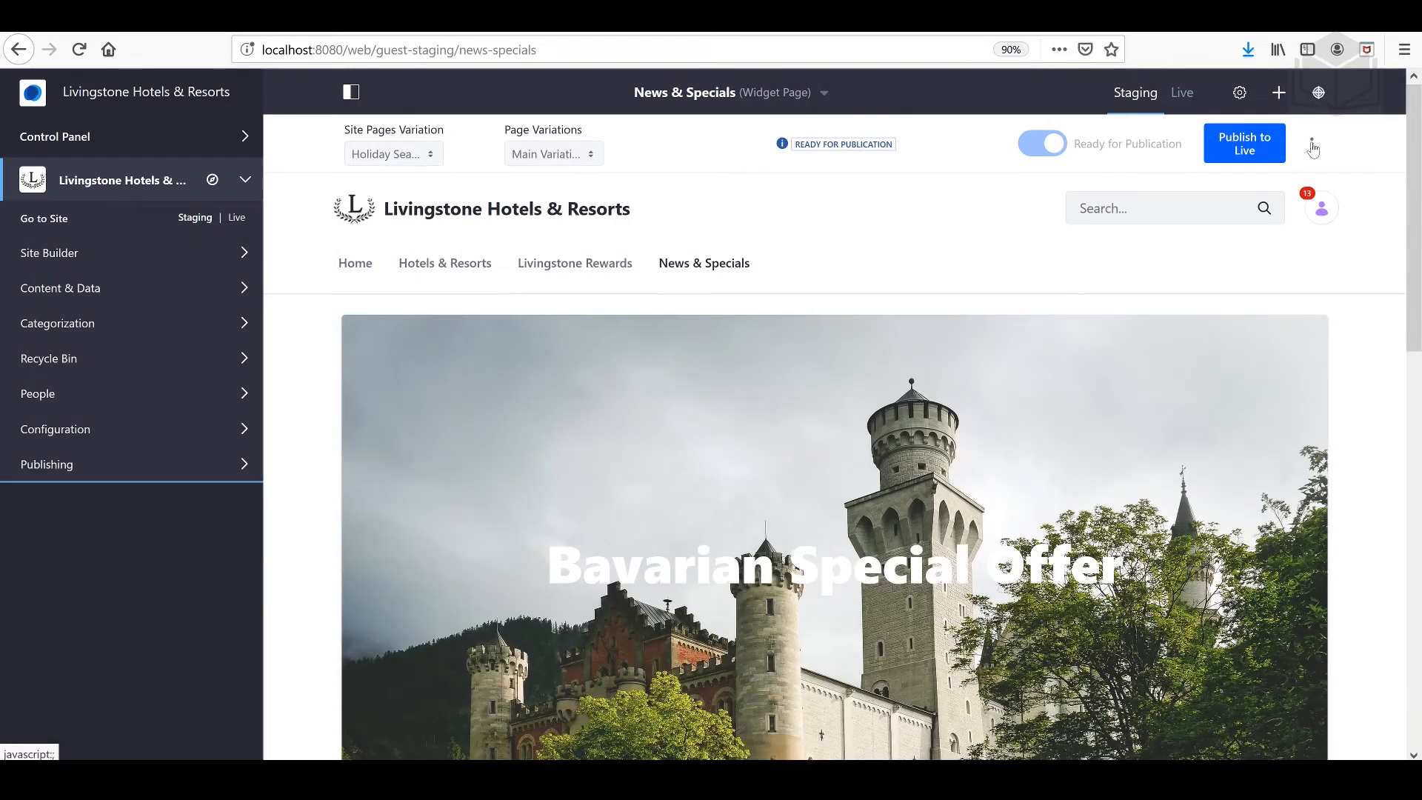
left_click(1276, 93)
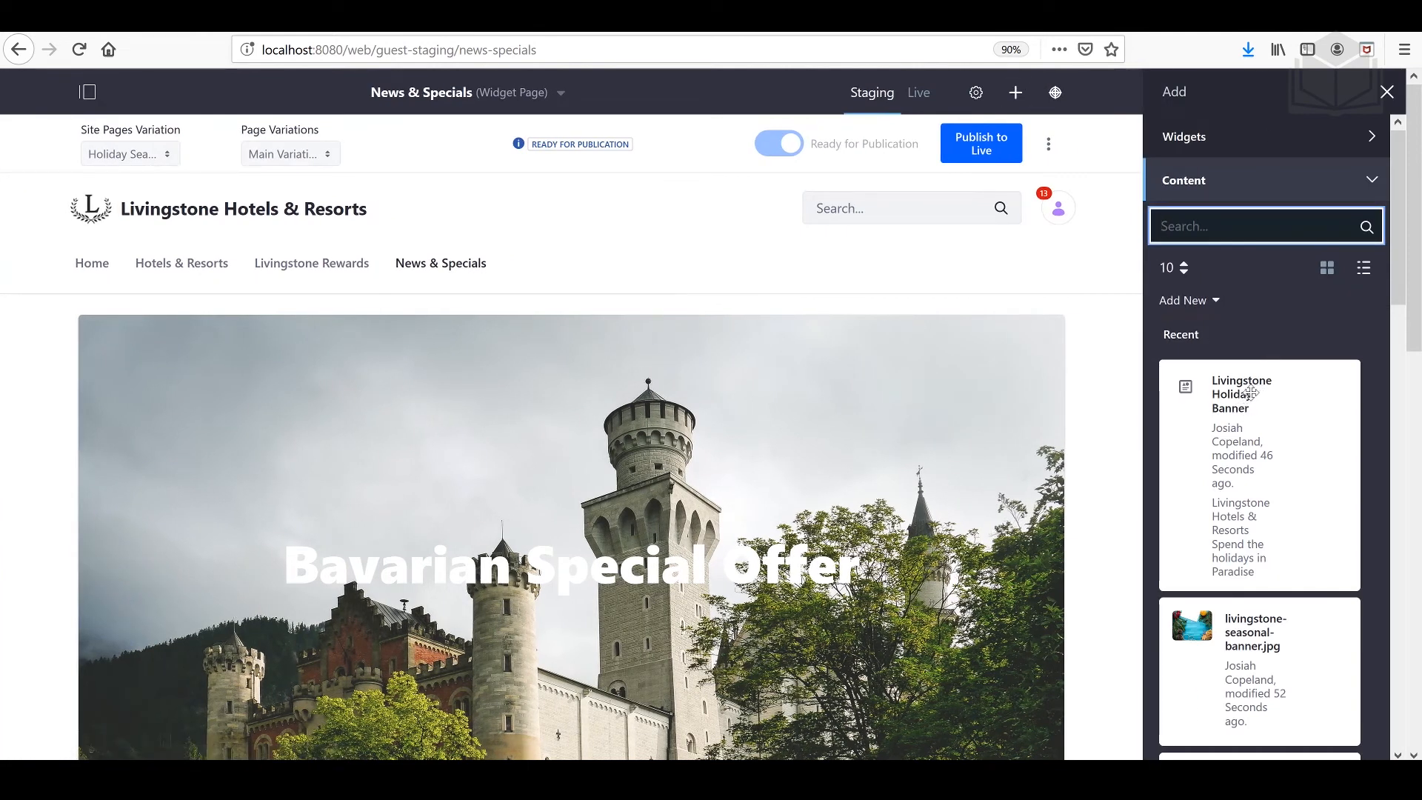
left_click_drag(1249, 391, 696, 317)
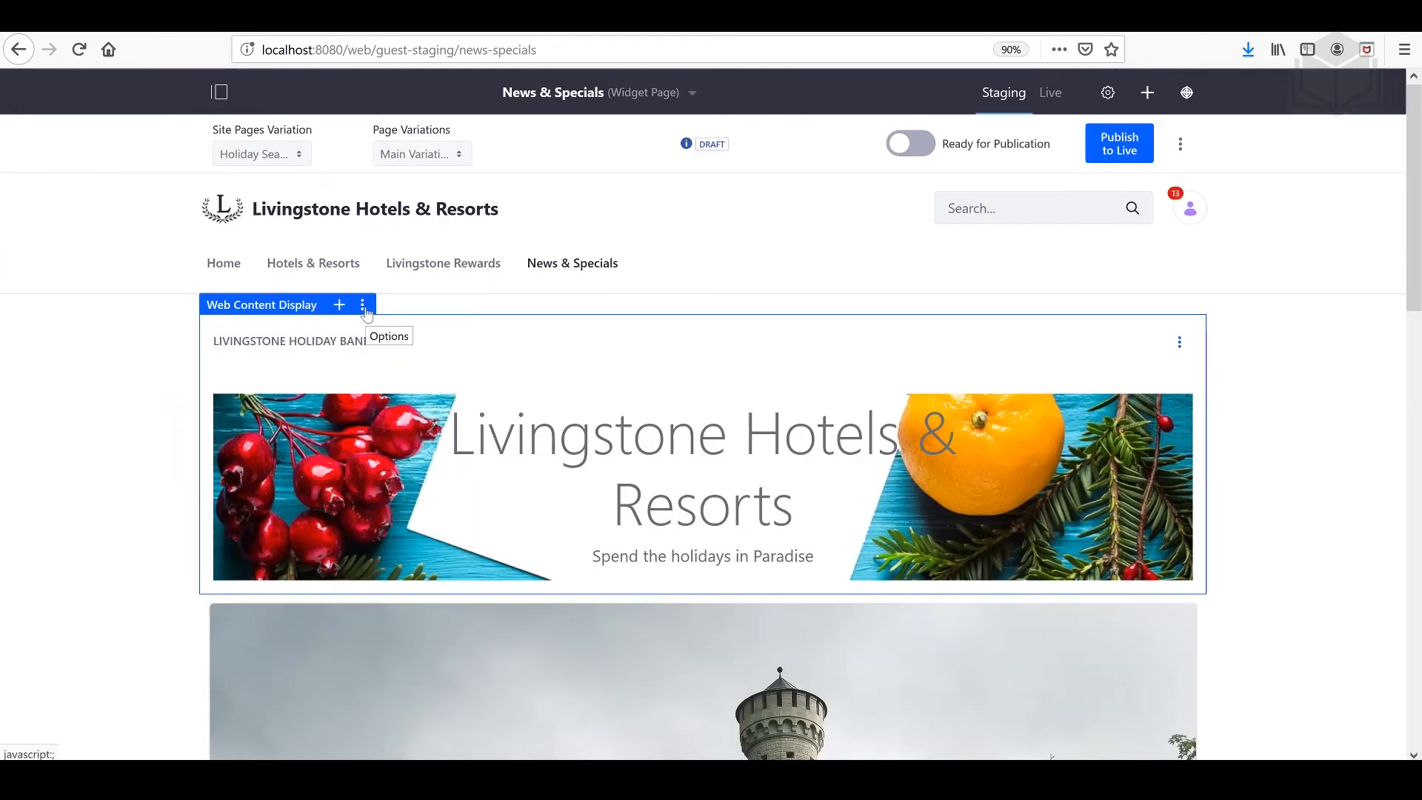
Step: Set the banner widget's application decorator to Barebone in its look and feel configuration and save it
left_click(363, 305)
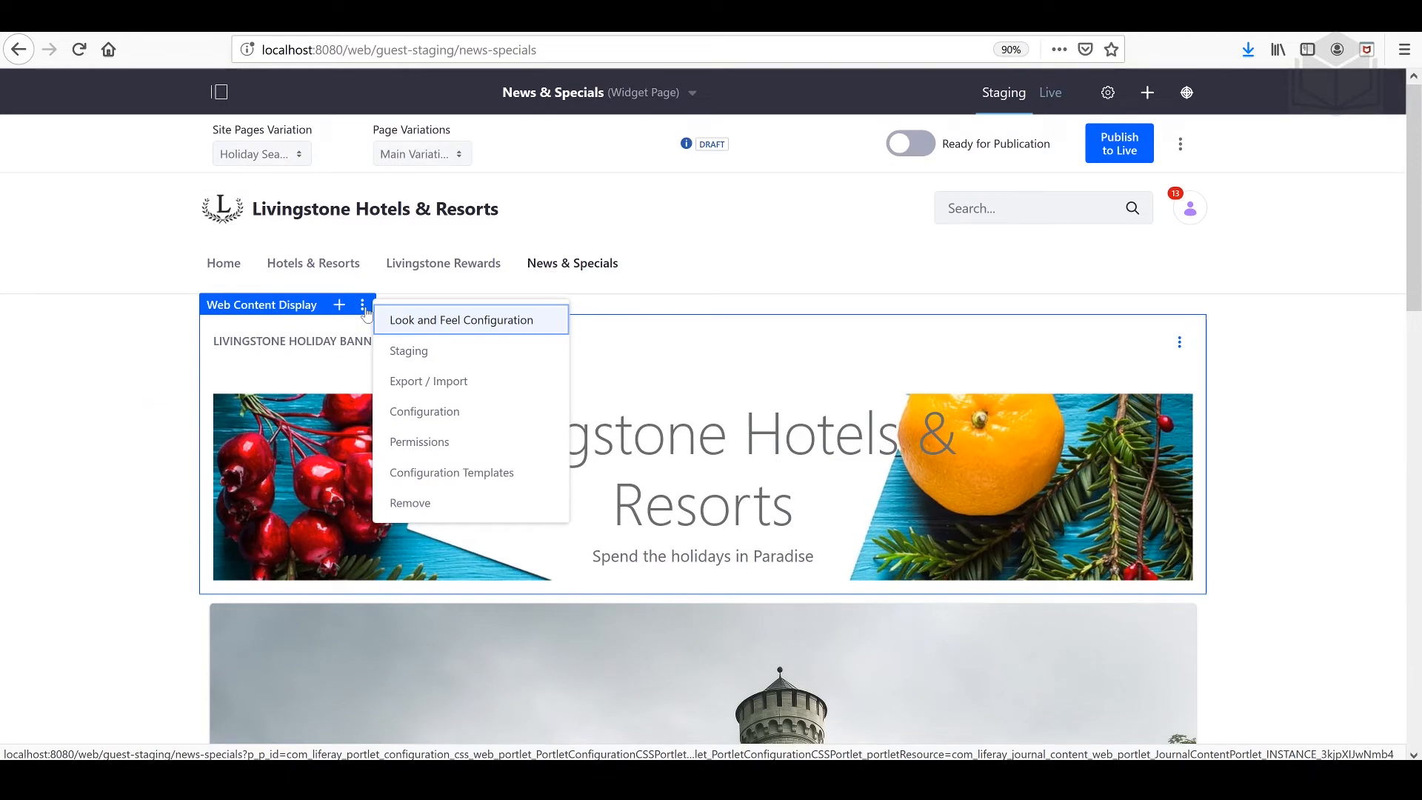
left_click(469, 323)
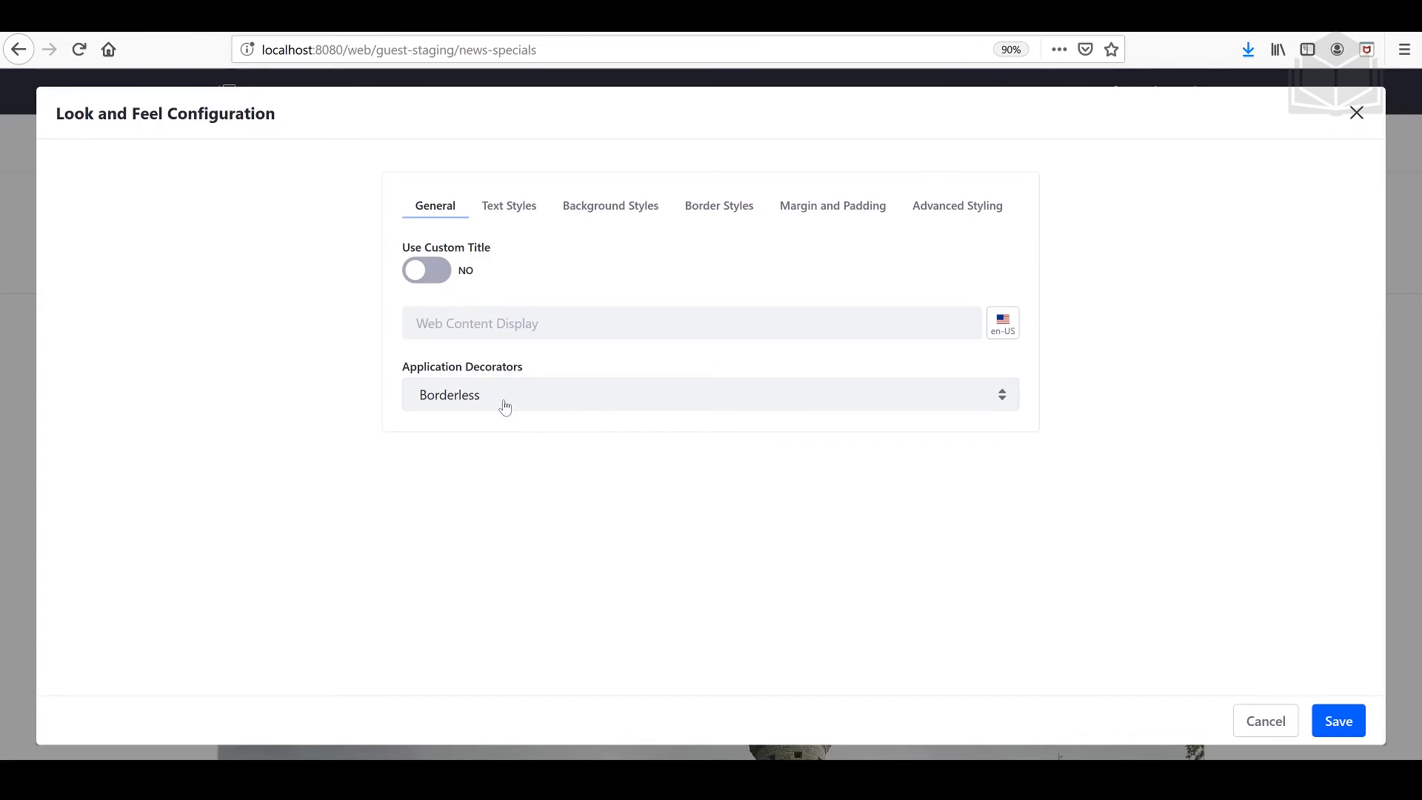
left_click(504, 407)
left_click(488, 423)
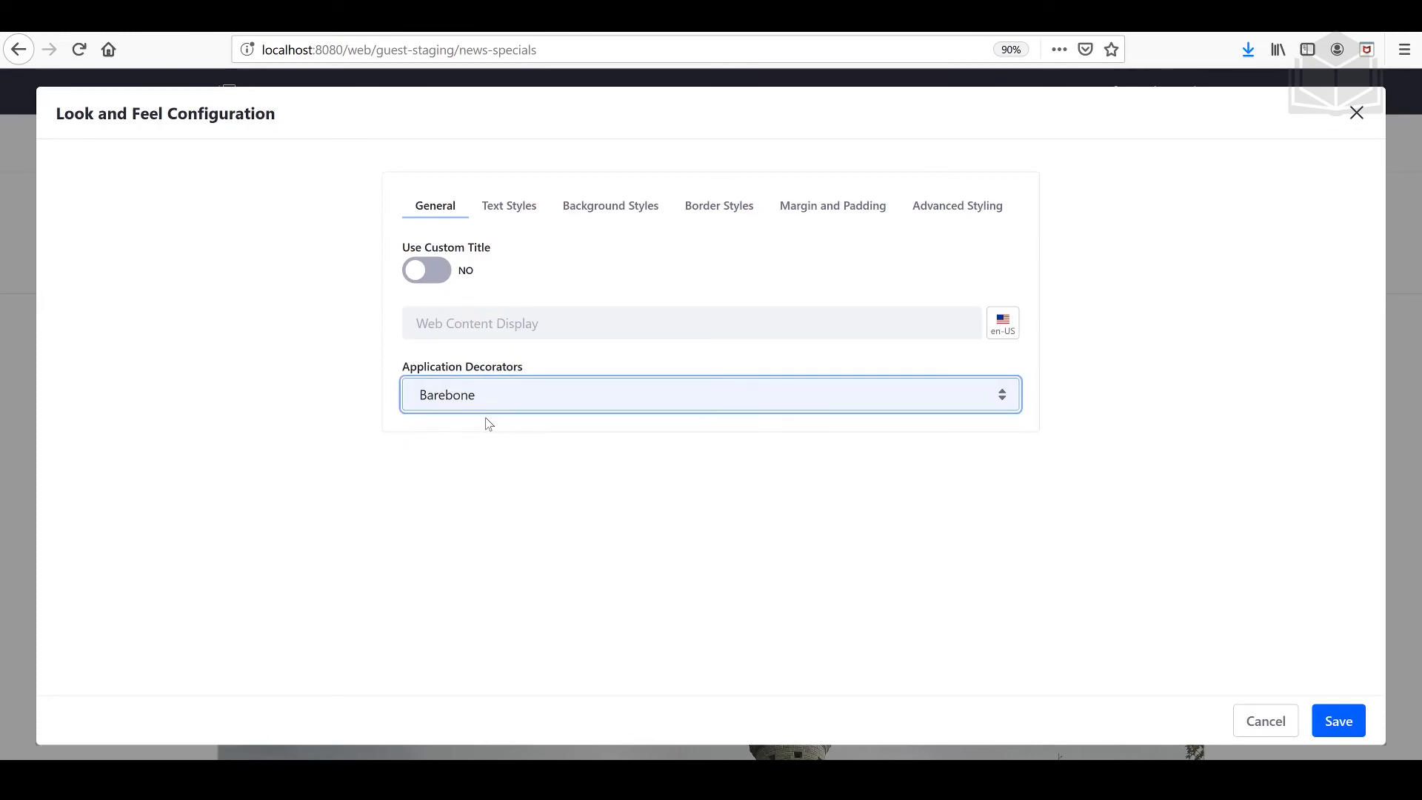
left_click(1351, 723)
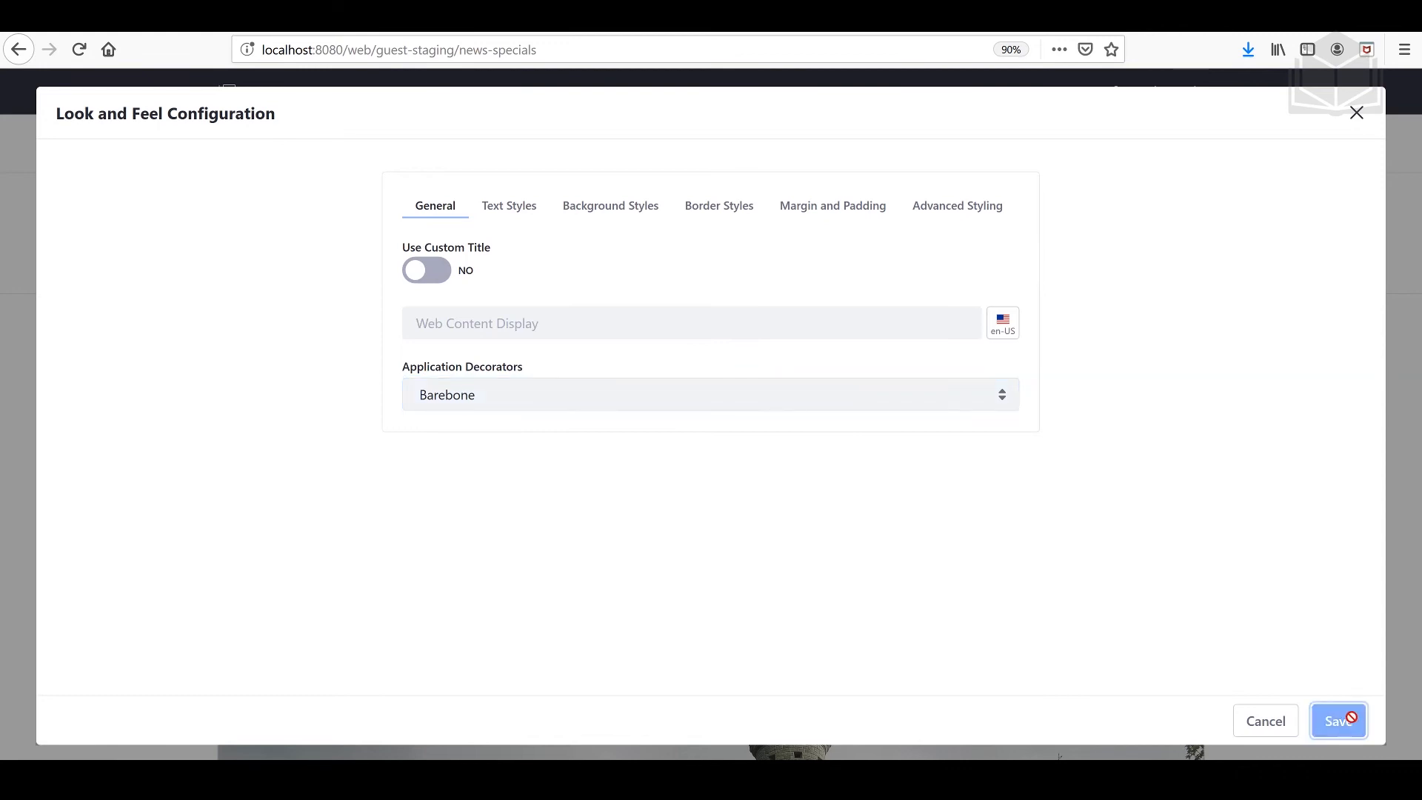
left_click(1357, 114)
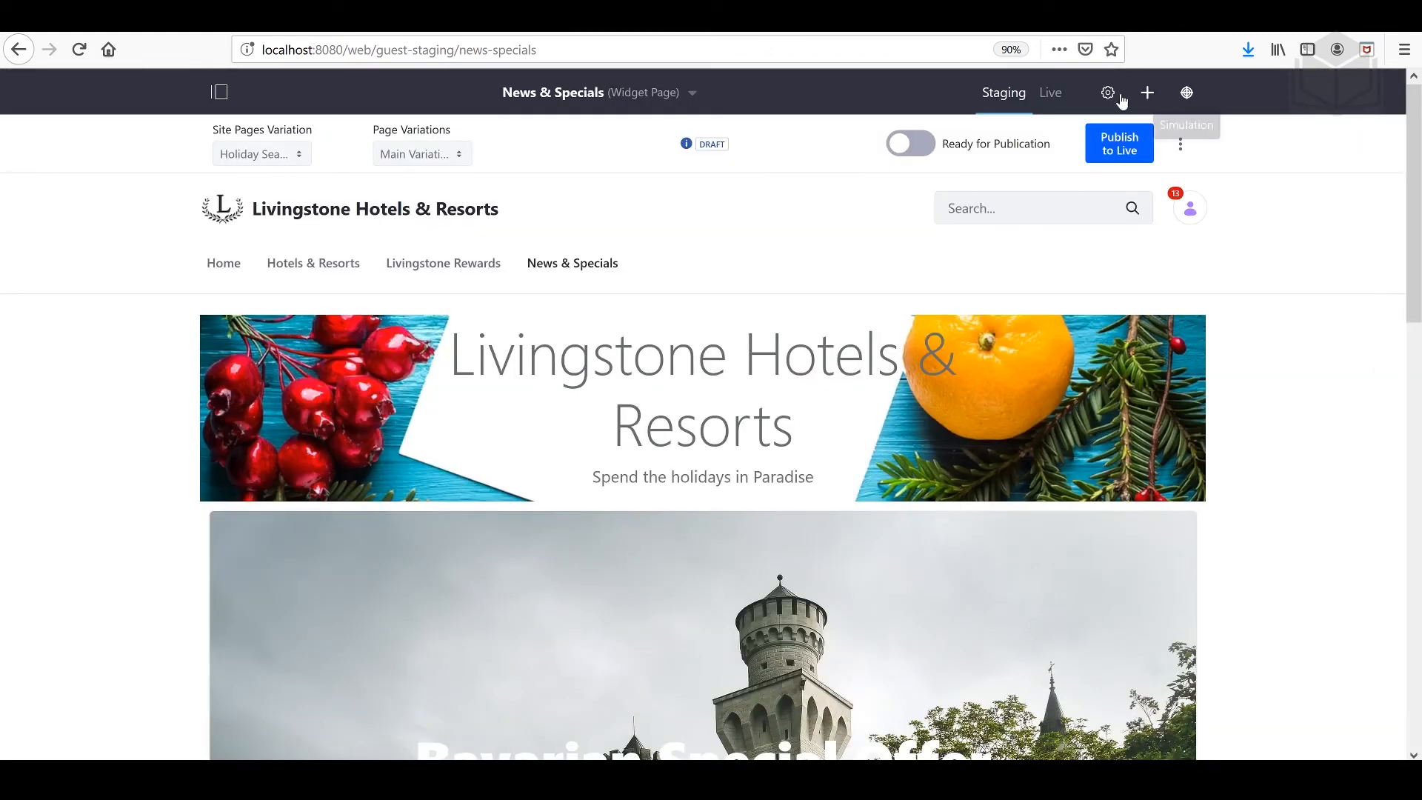
Step: Mark the News & Specials page ready for publication and start an advanced publication to live named Holiday Site
left_click(906, 152)
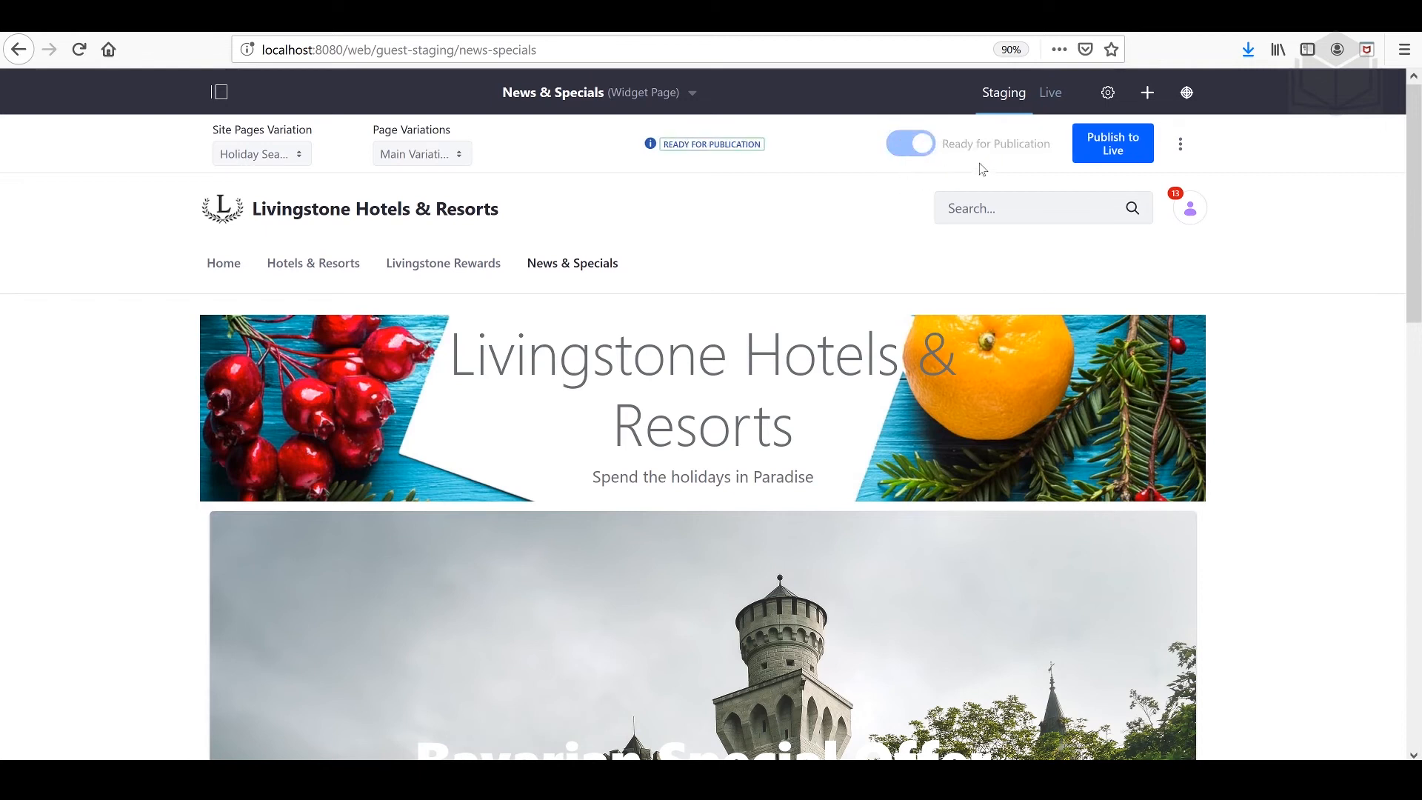
left_click(1118, 158)
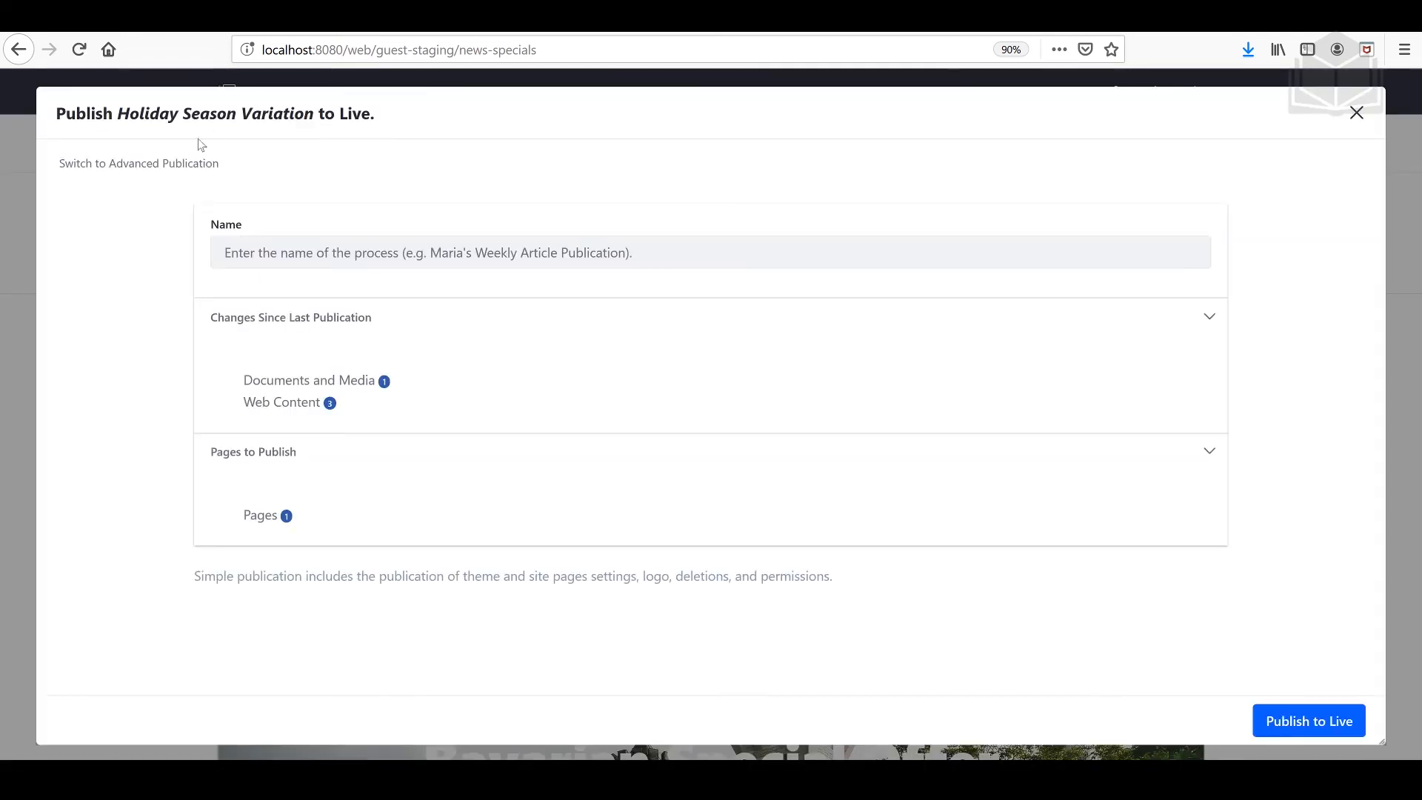
left_click(171, 166)
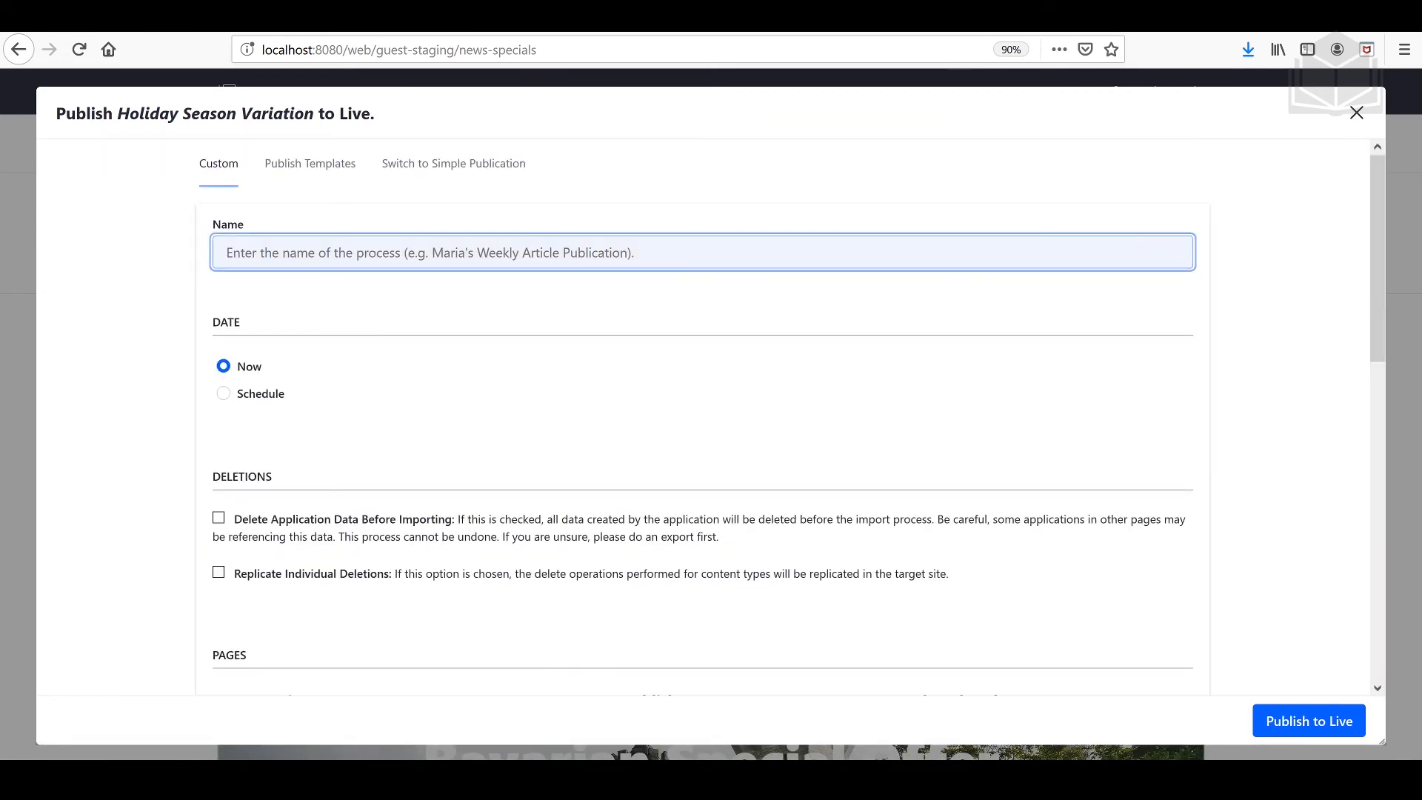
type("Holiday Site")
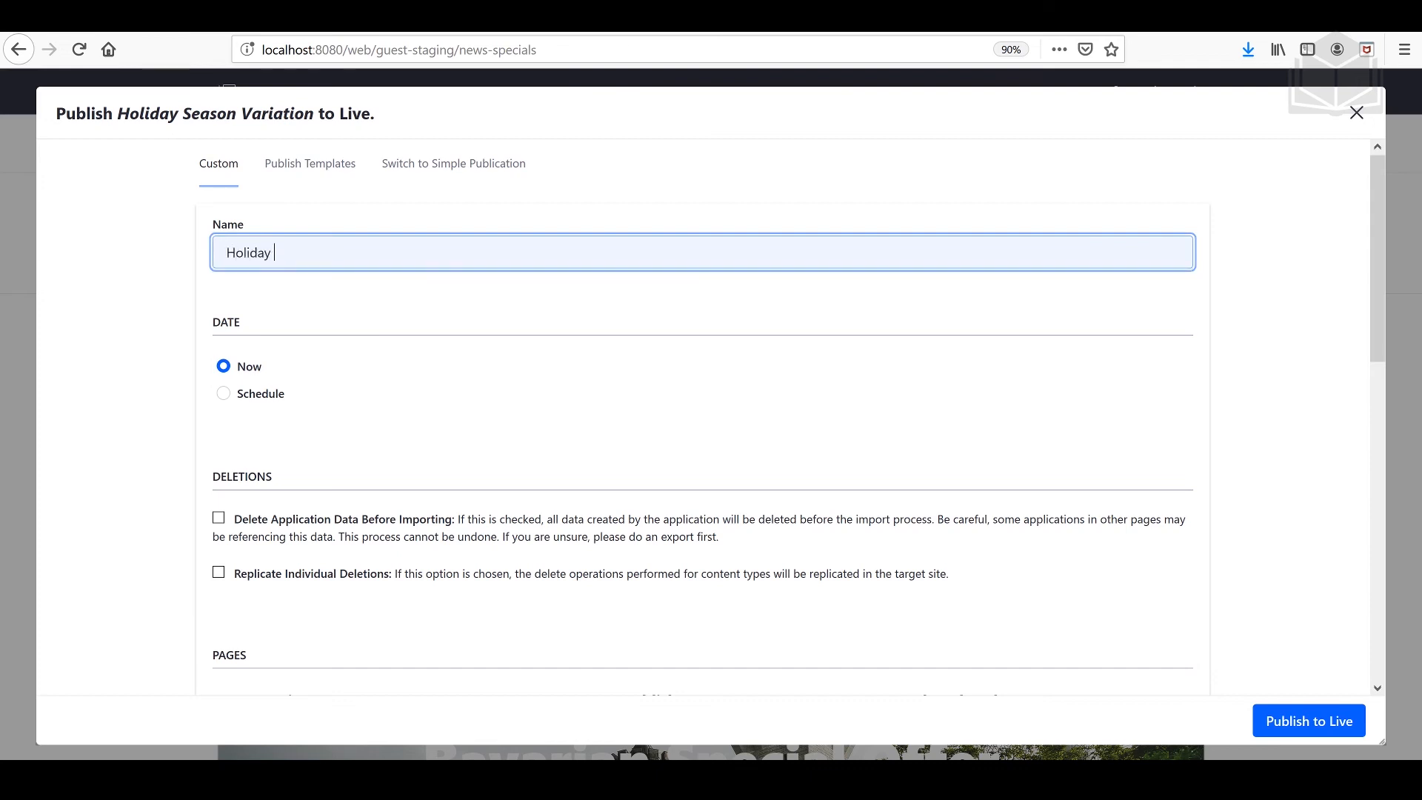
Step: Schedule the Holiday Site publication with a start date of 11/01/2019 and an end-by date of 12/01/2019
left_click(223, 393)
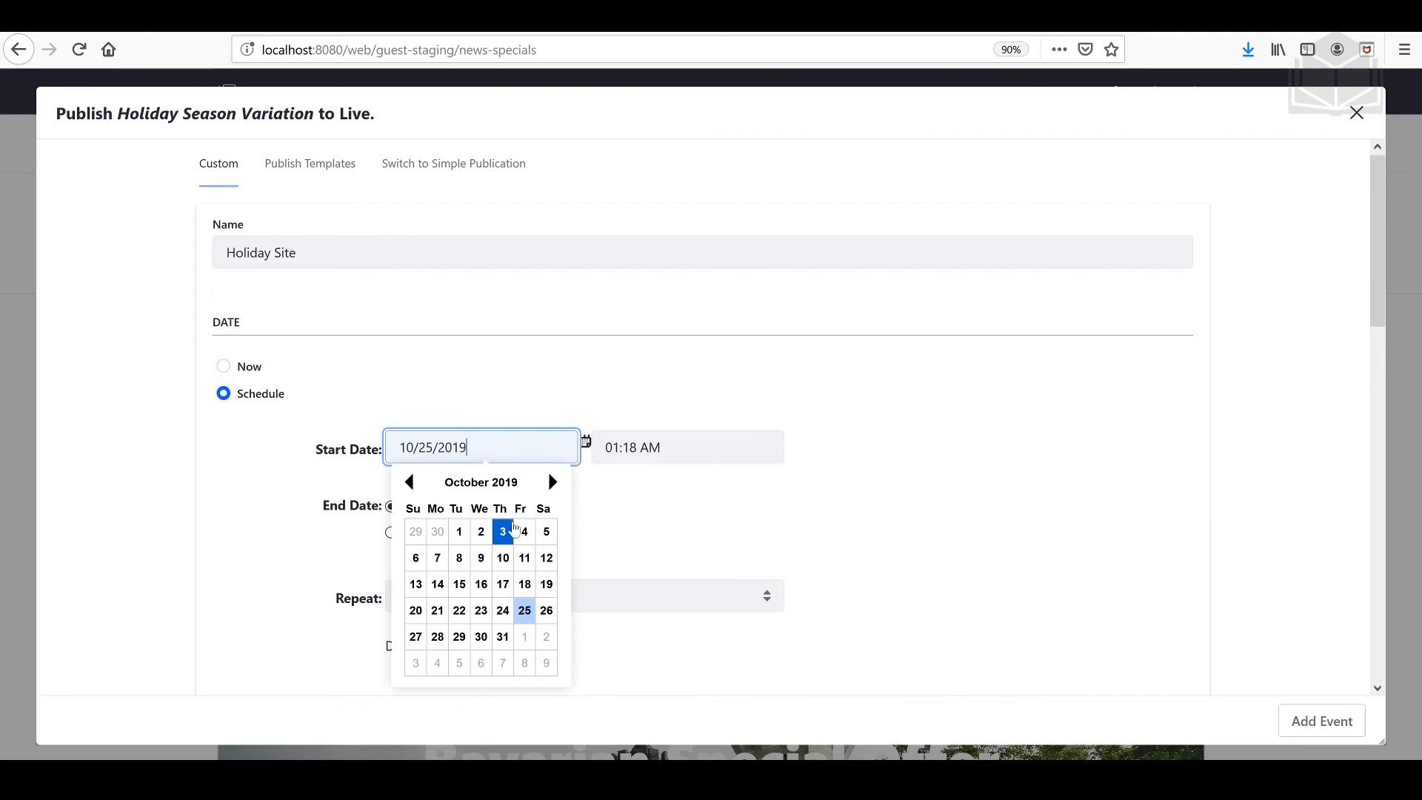
left_click(552, 482)
left_click(525, 533)
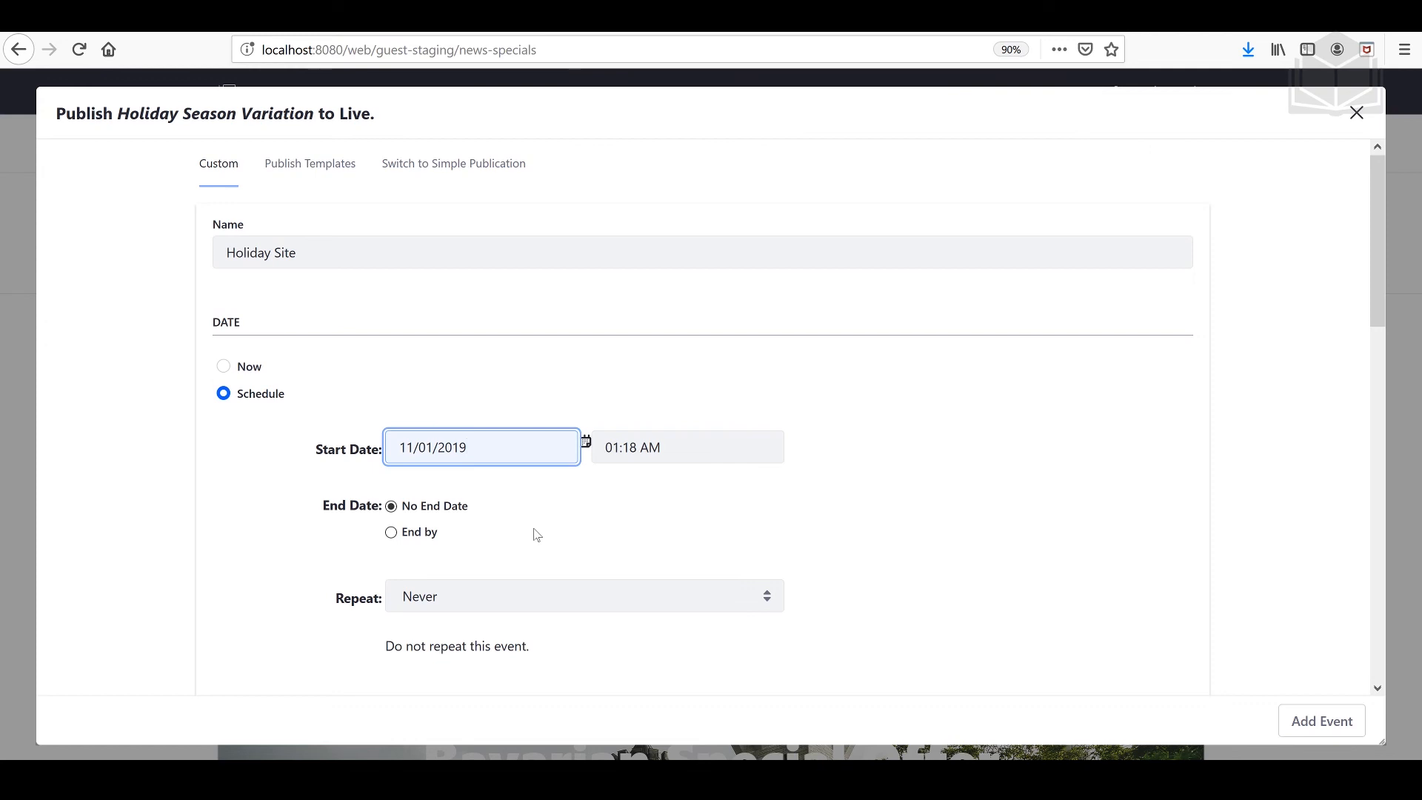
left_click(429, 533)
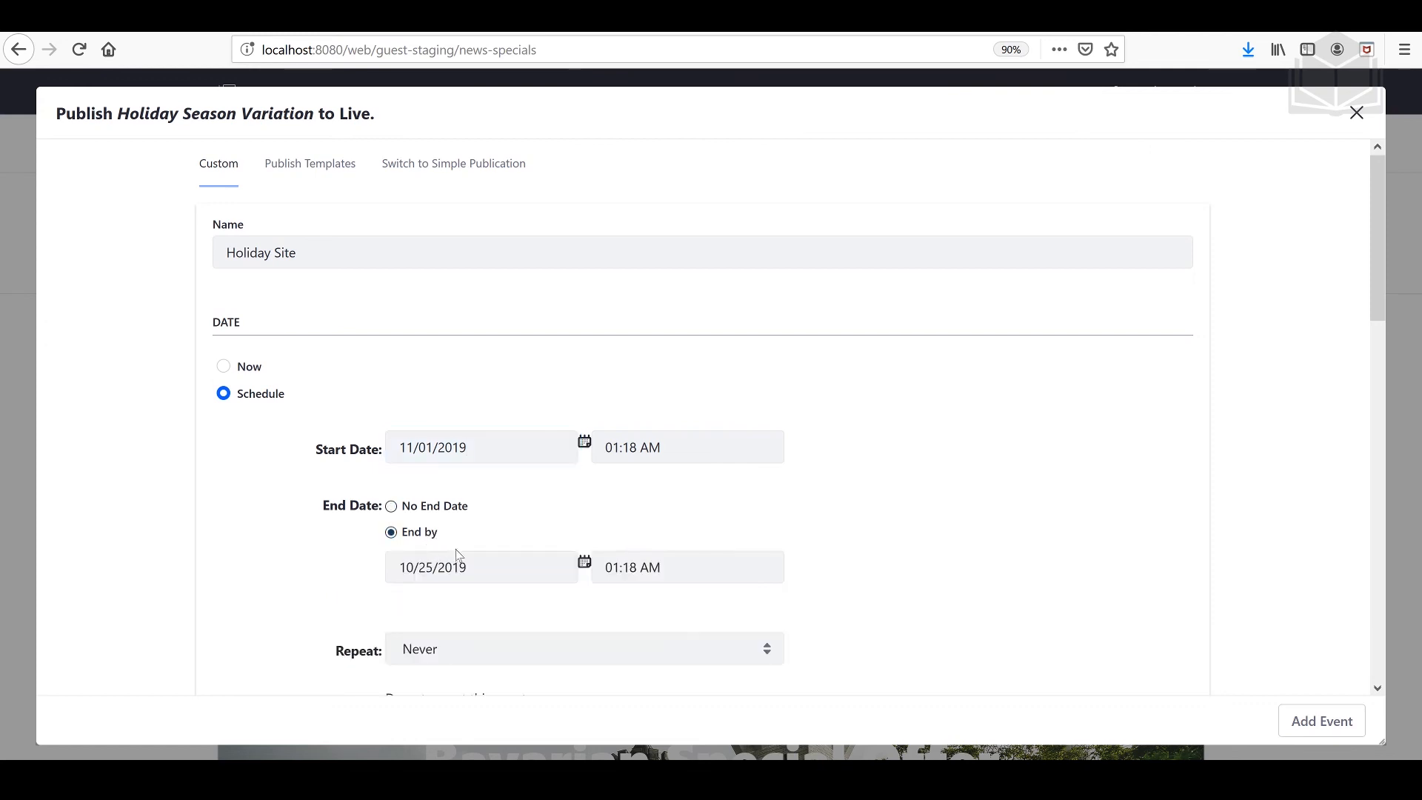
left_click(444, 567)
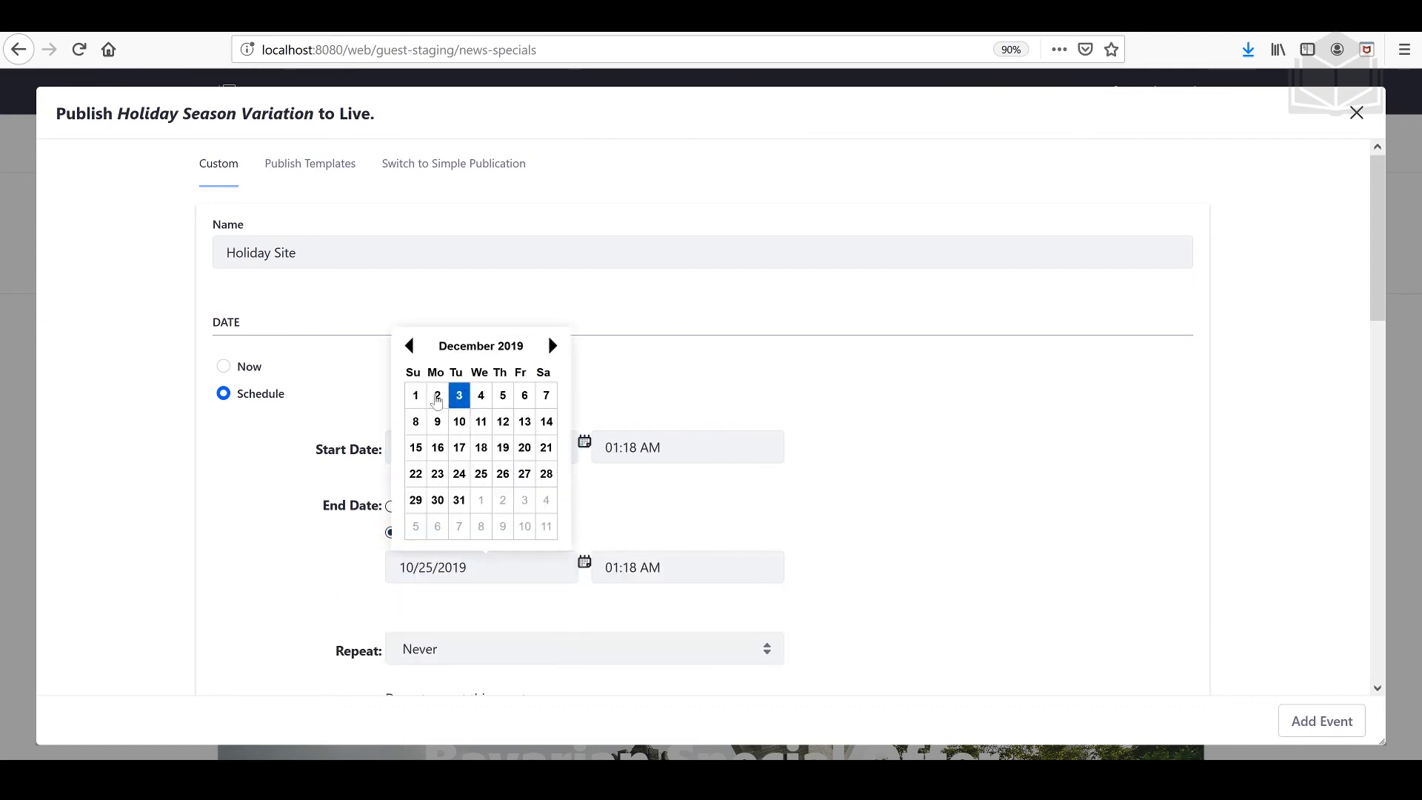
left_click(413, 399)
left_click(905, 531)
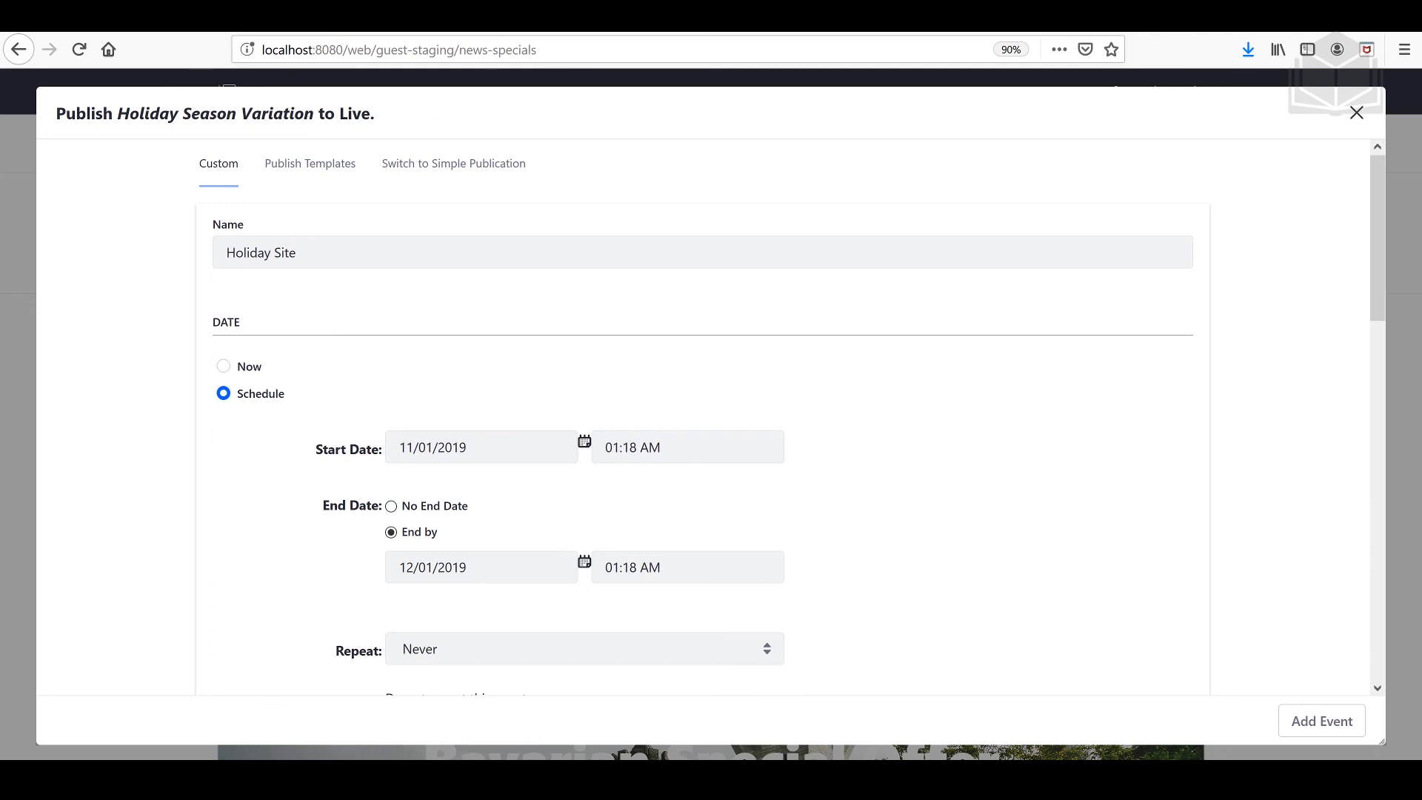
Step: Set both the start time and the end time of the scheduled publication to 12:00 AM
left_click(687, 447)
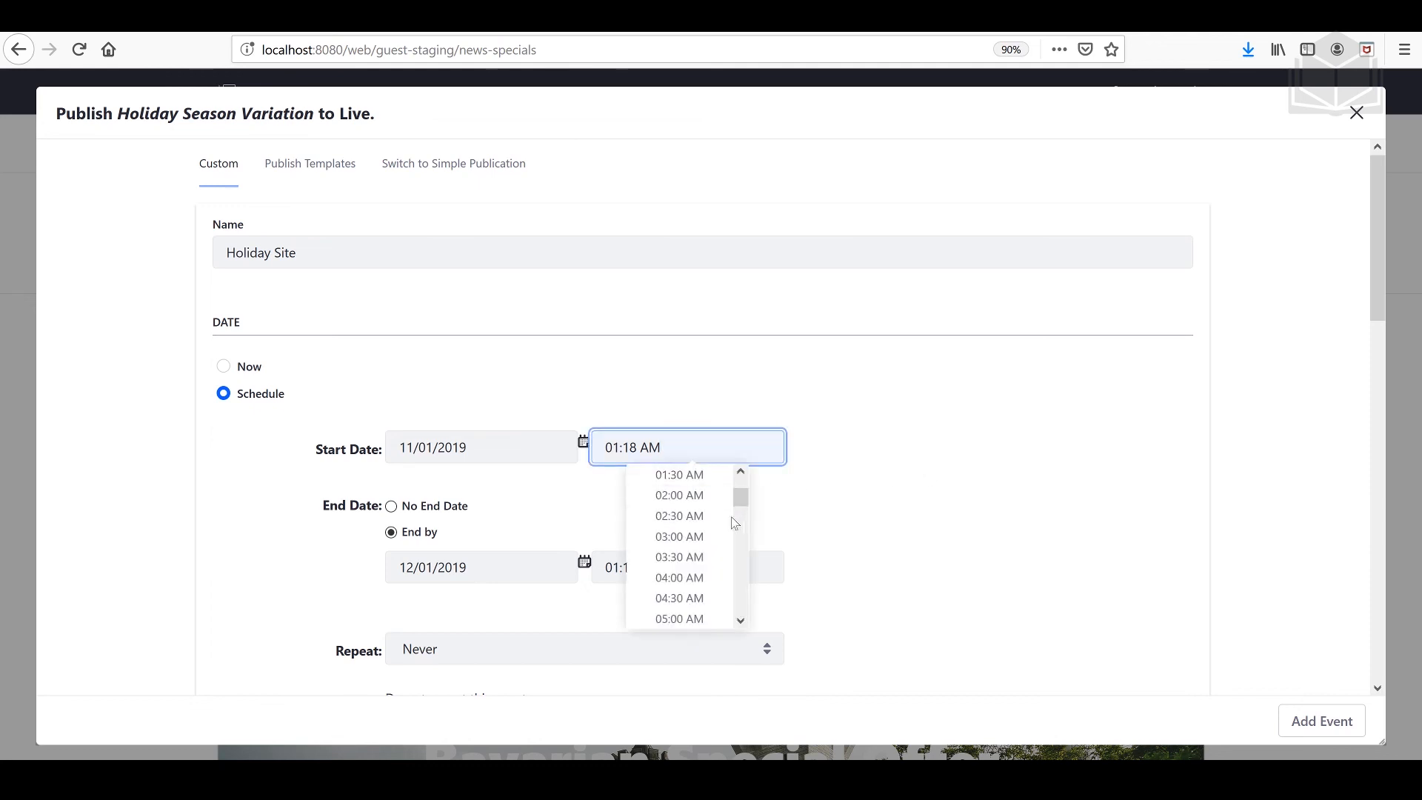
scroll(686, 541, "up", 2)
left_click(681, 475)
left_click(687, 567)
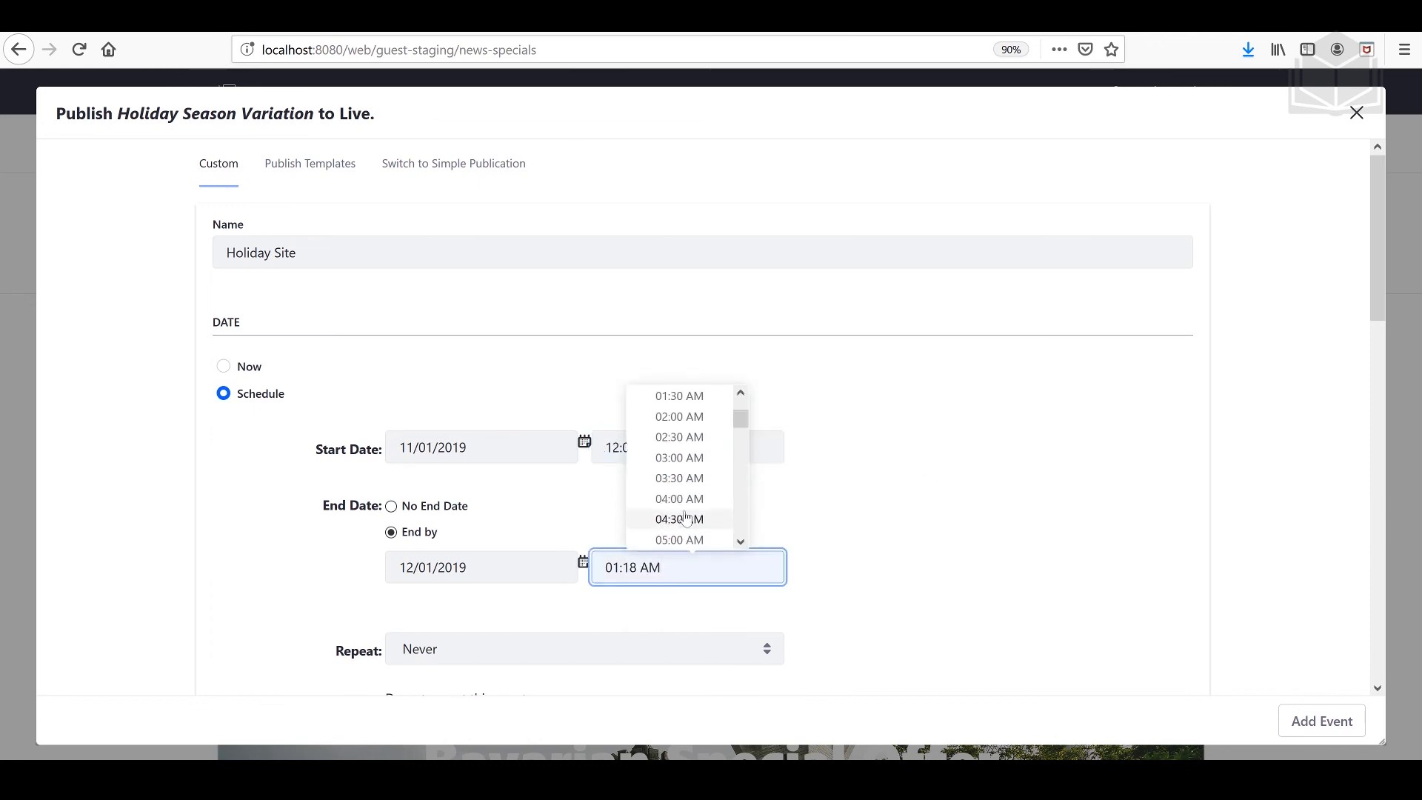
scroll(685, 518, "down", 3)
scroll(702, 489, "down", 5)
left_click(705, 464)
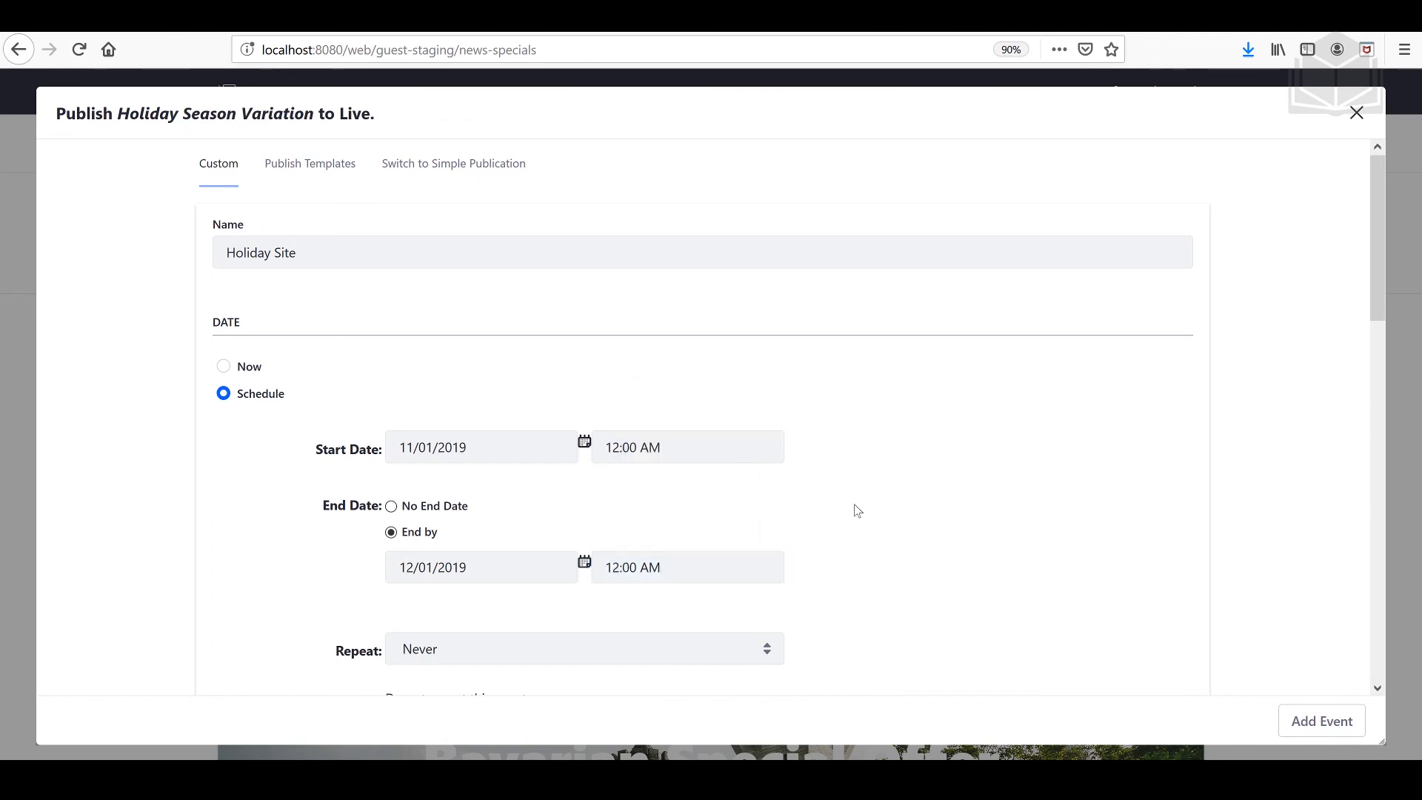
Step: Repeat the publication yearly on day 1 of November and add the scheduled event
left_click(634, 649)
left_click(741, 619)
scroll(876, 598, "down", 3)
left_click(437, 564)
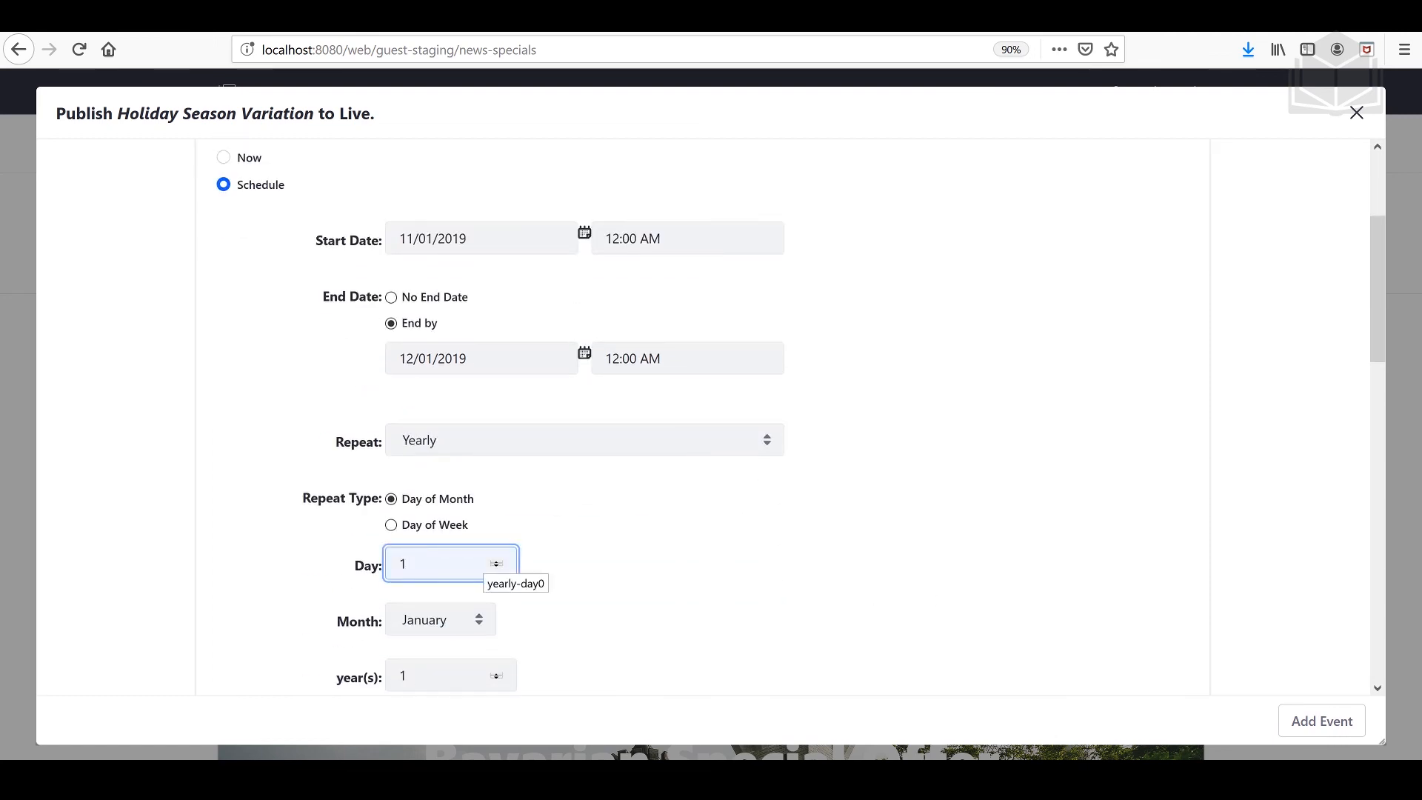
left_click(438, 619)
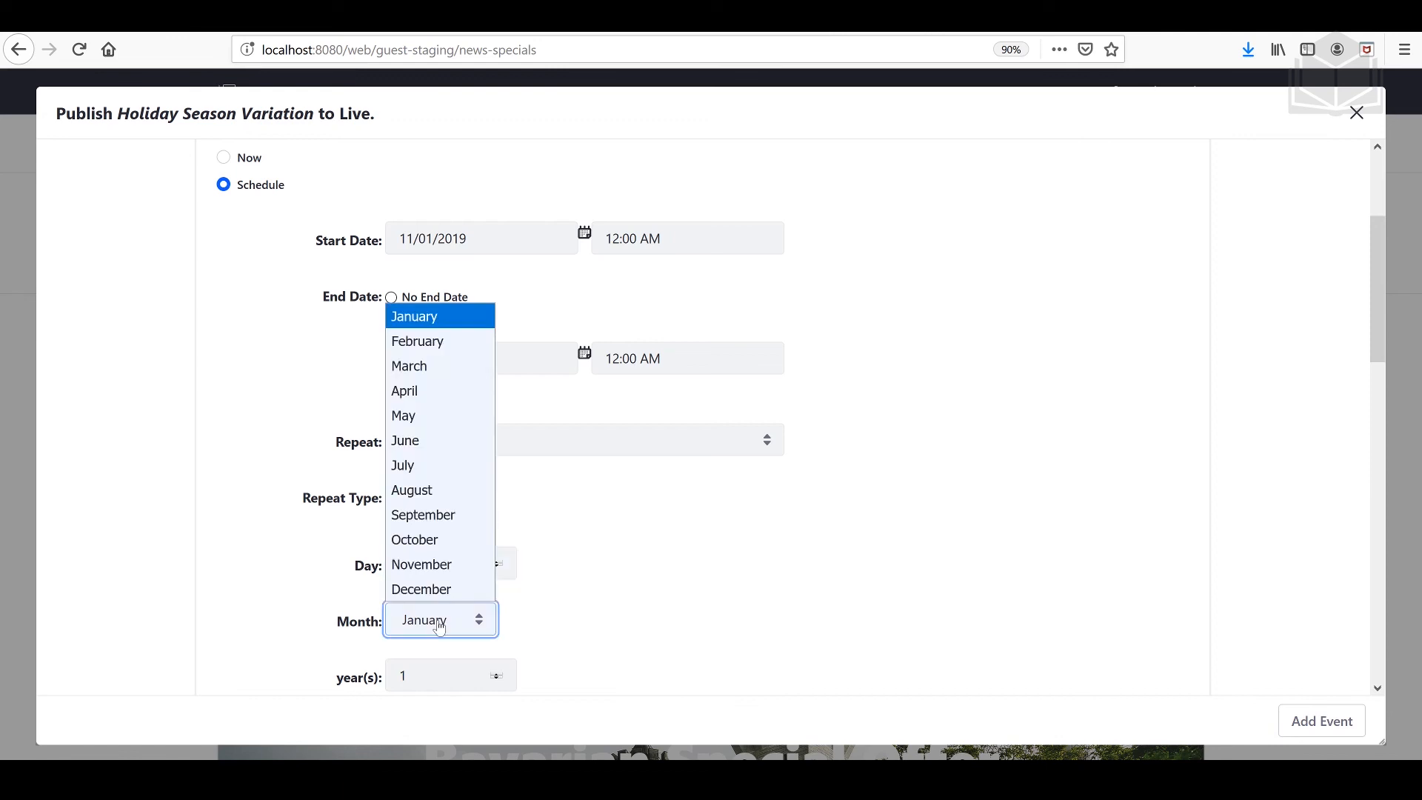
left_click(422, 562)
left_click(722, 636)
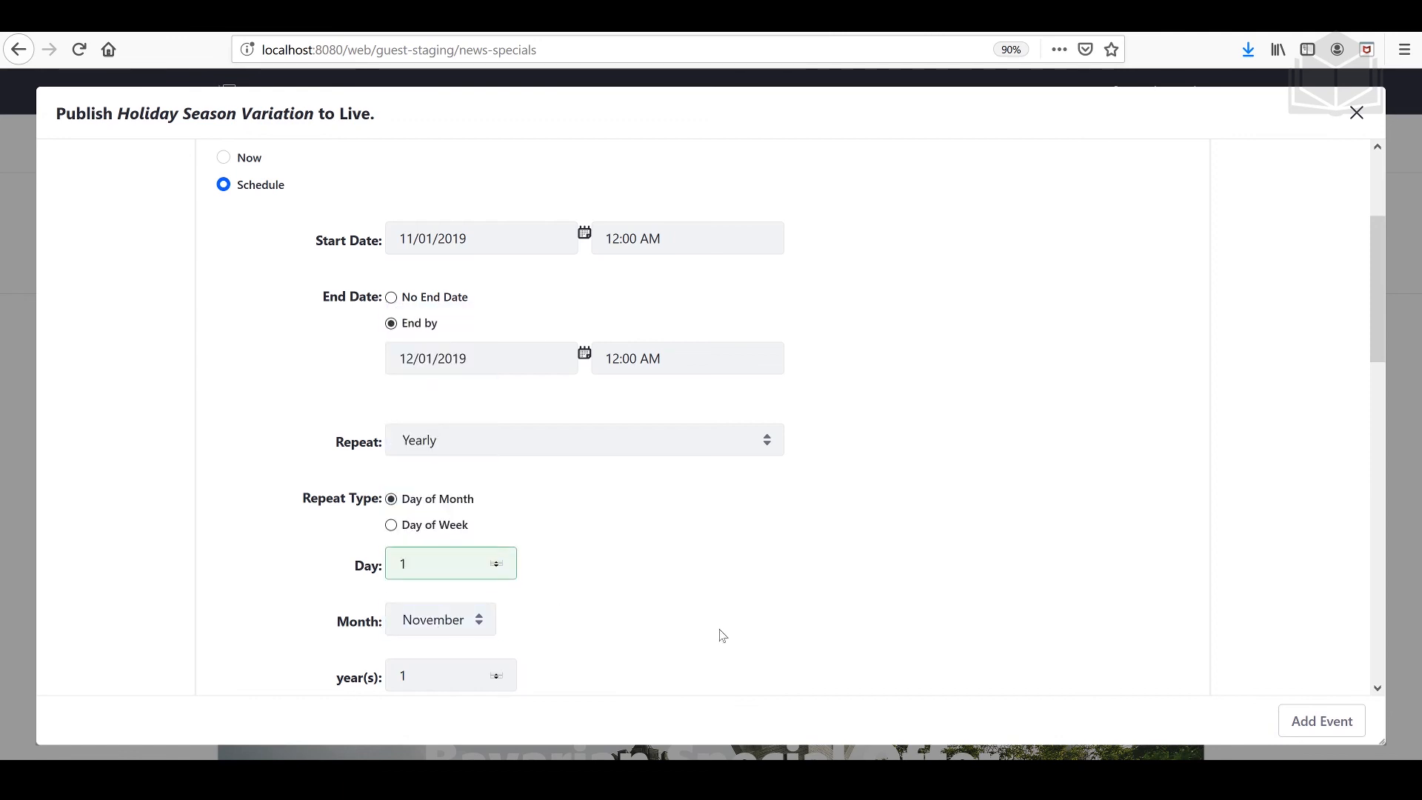
scroll(722, 635, "down", 2)
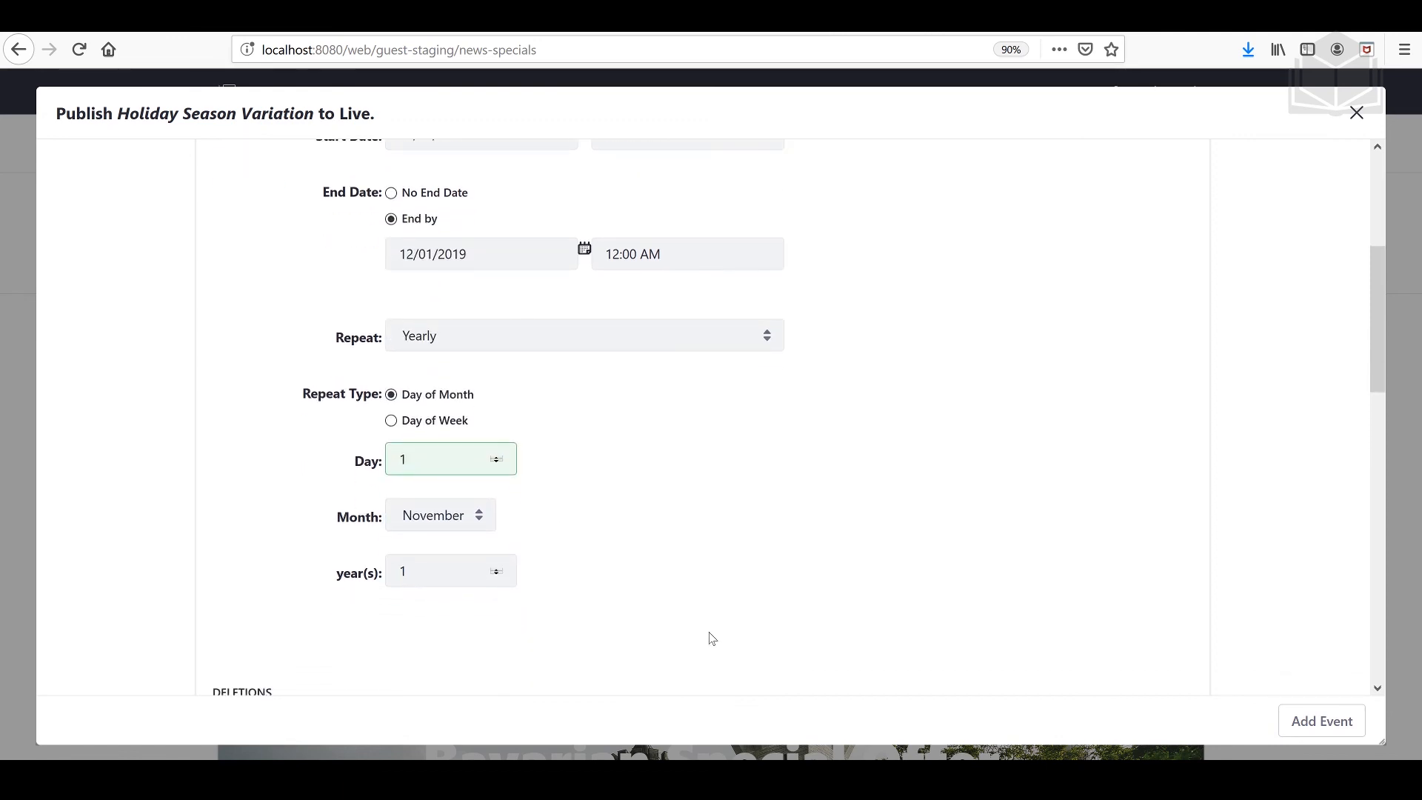
left_click(1333, 730)
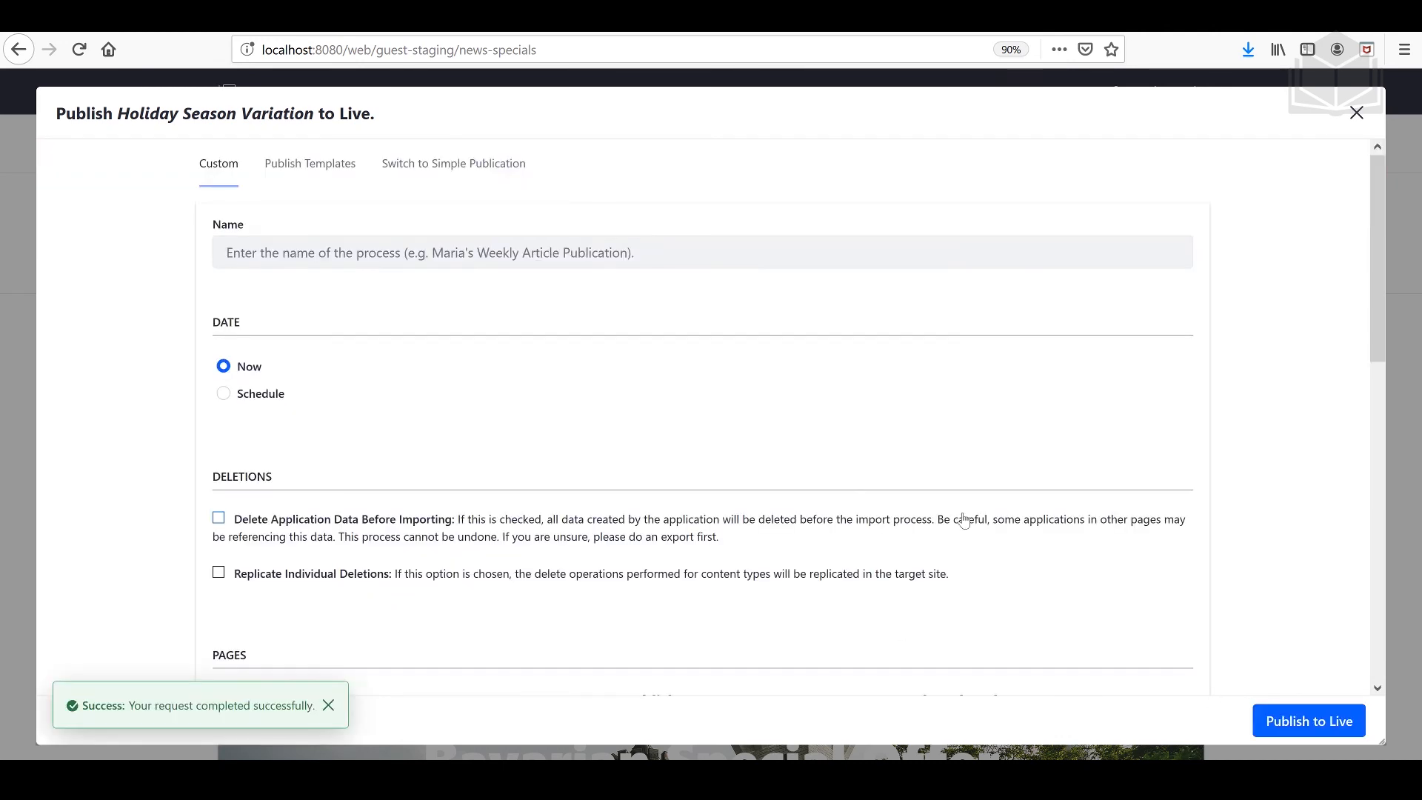